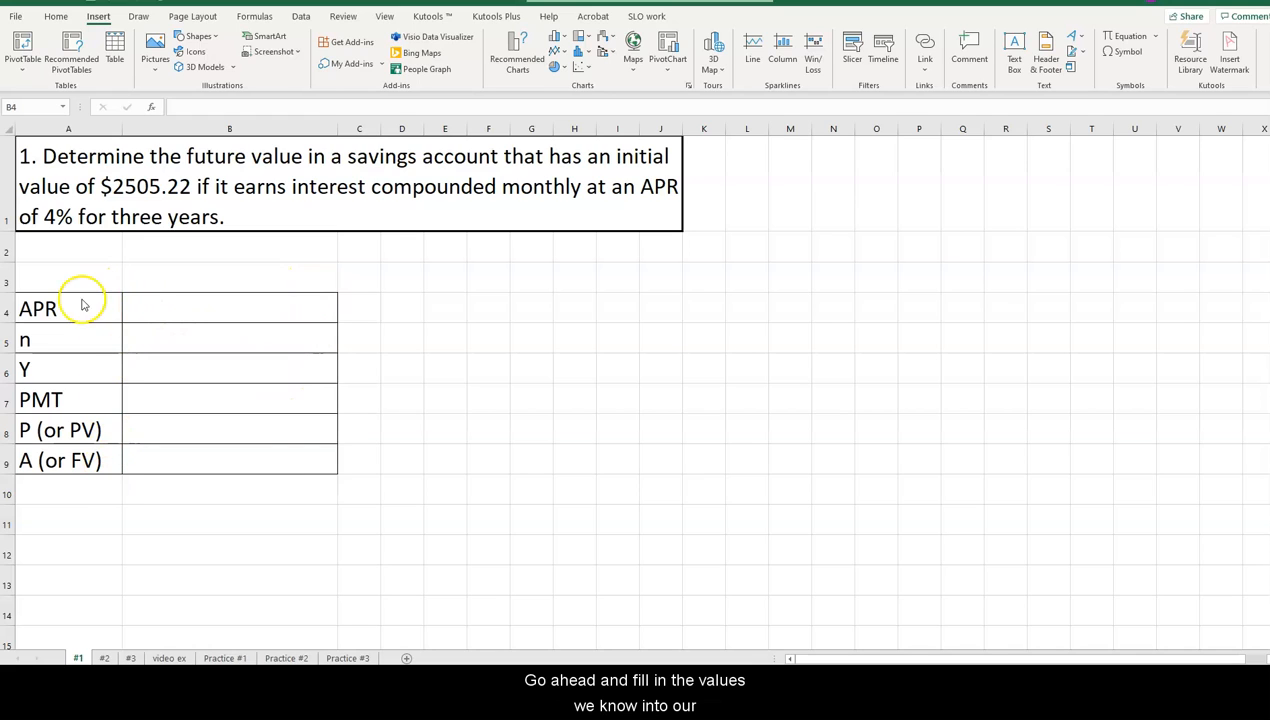
Fill in the savings problem's inputs: APR 4% in B4, n 12 in B5 and Y 3 in B6.
click(193, 313)
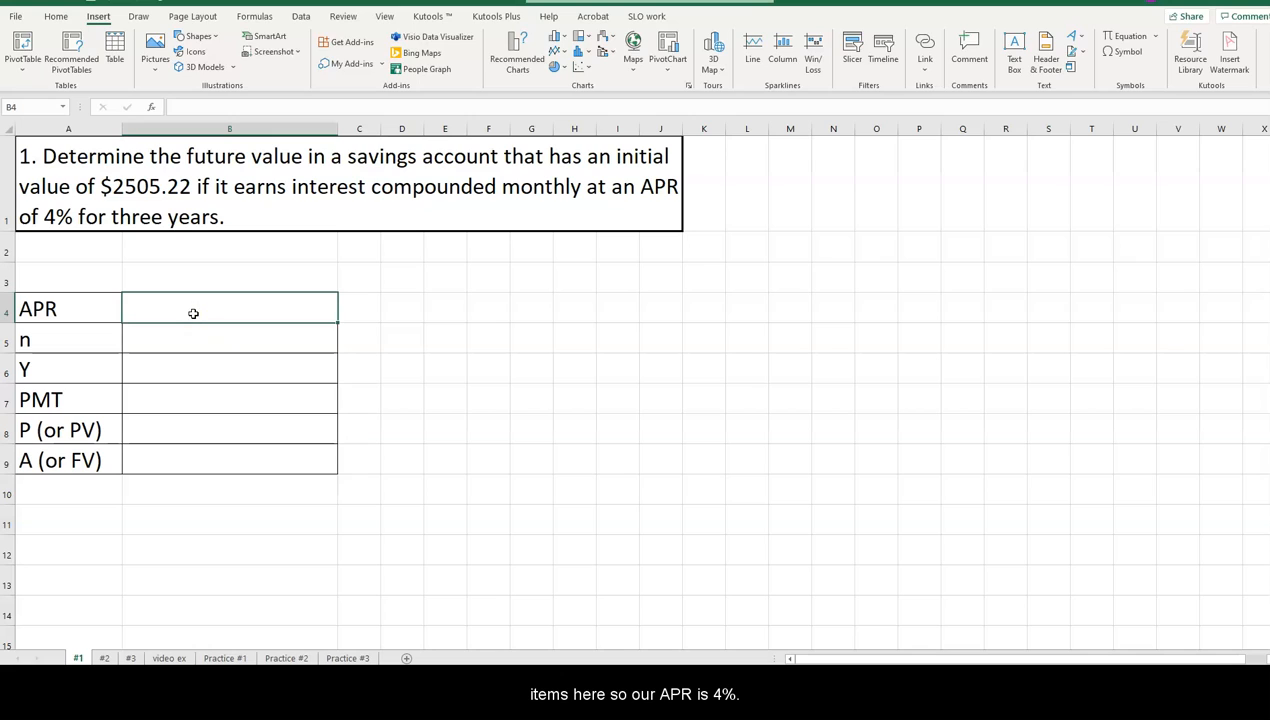
text(4%)
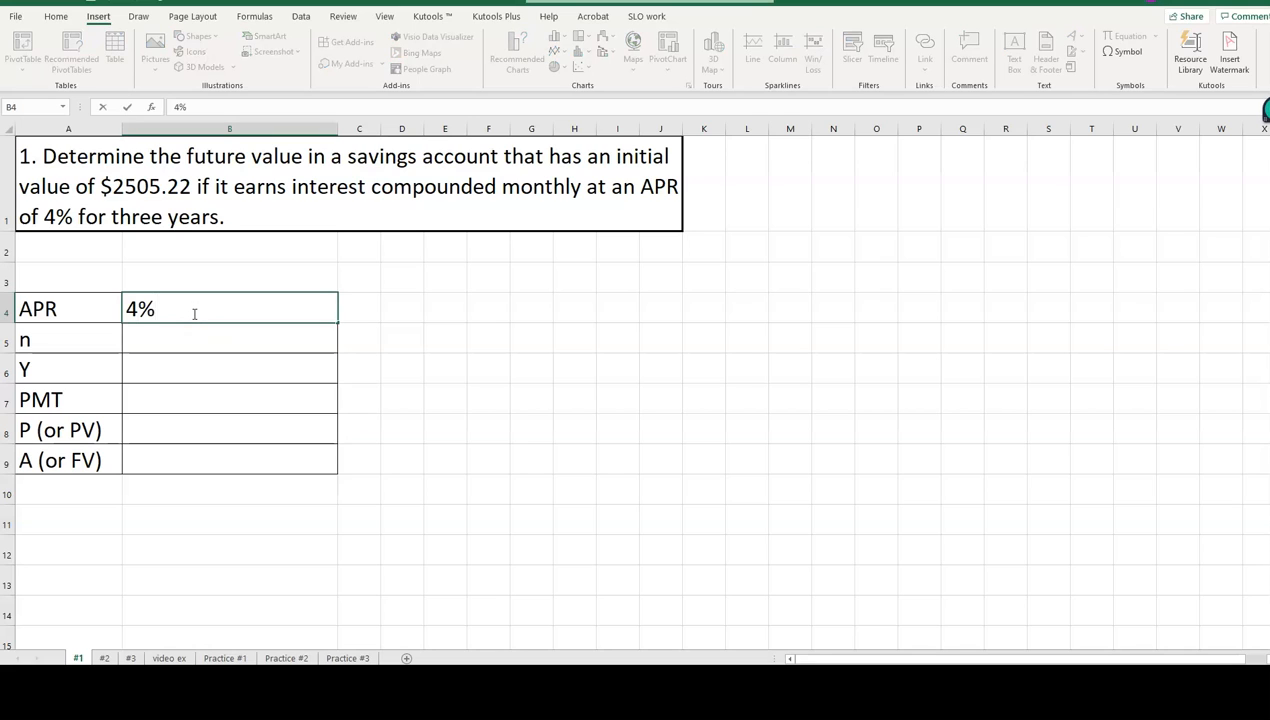
key(Return)
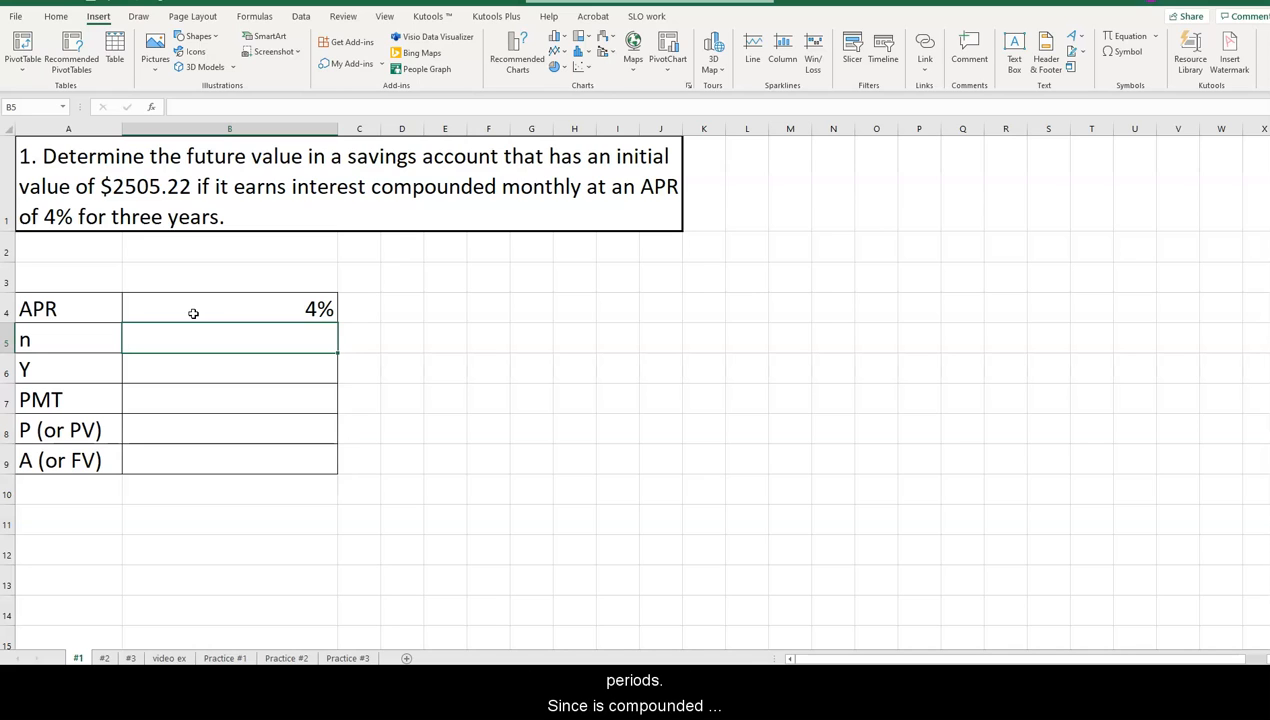
text(12)
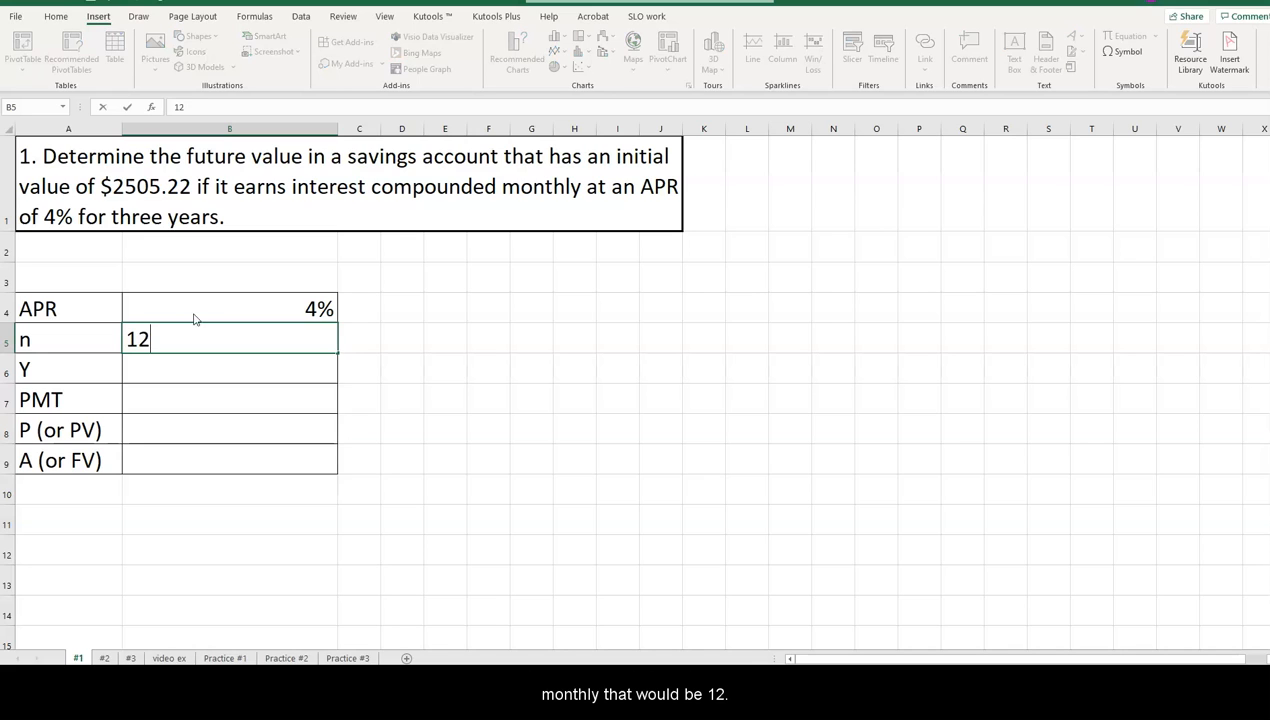
key(Return)
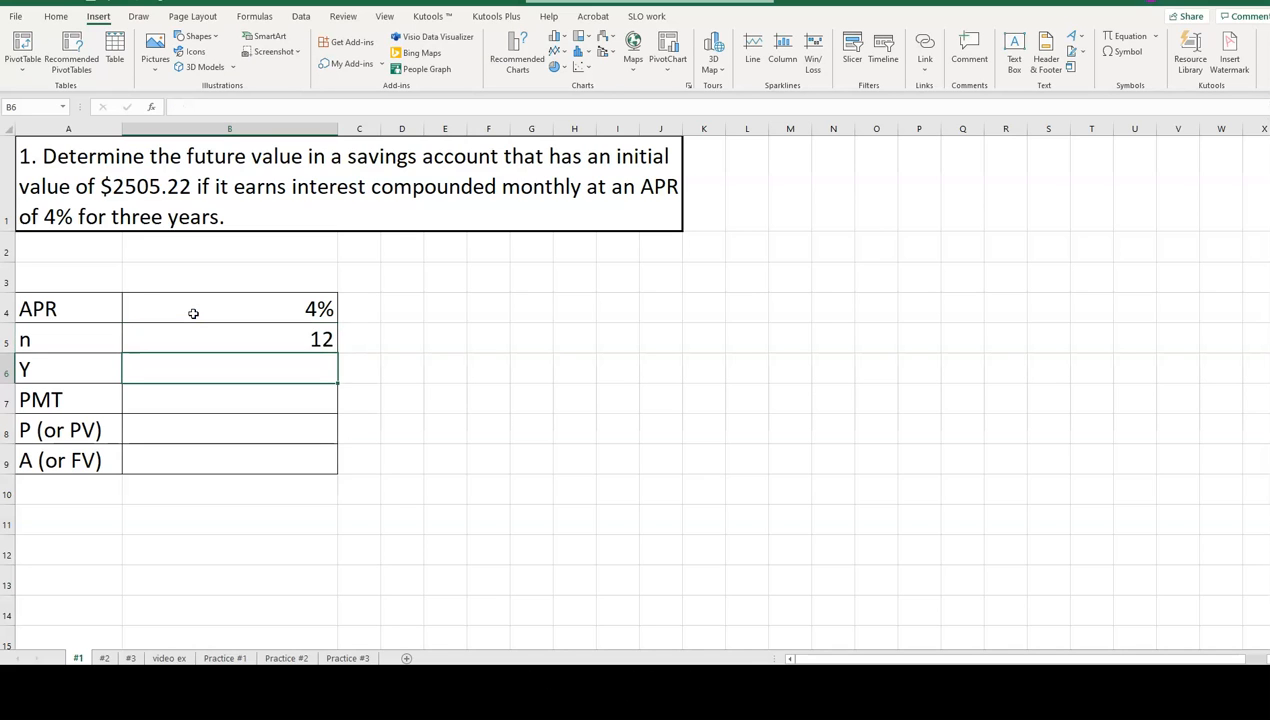
text(3)
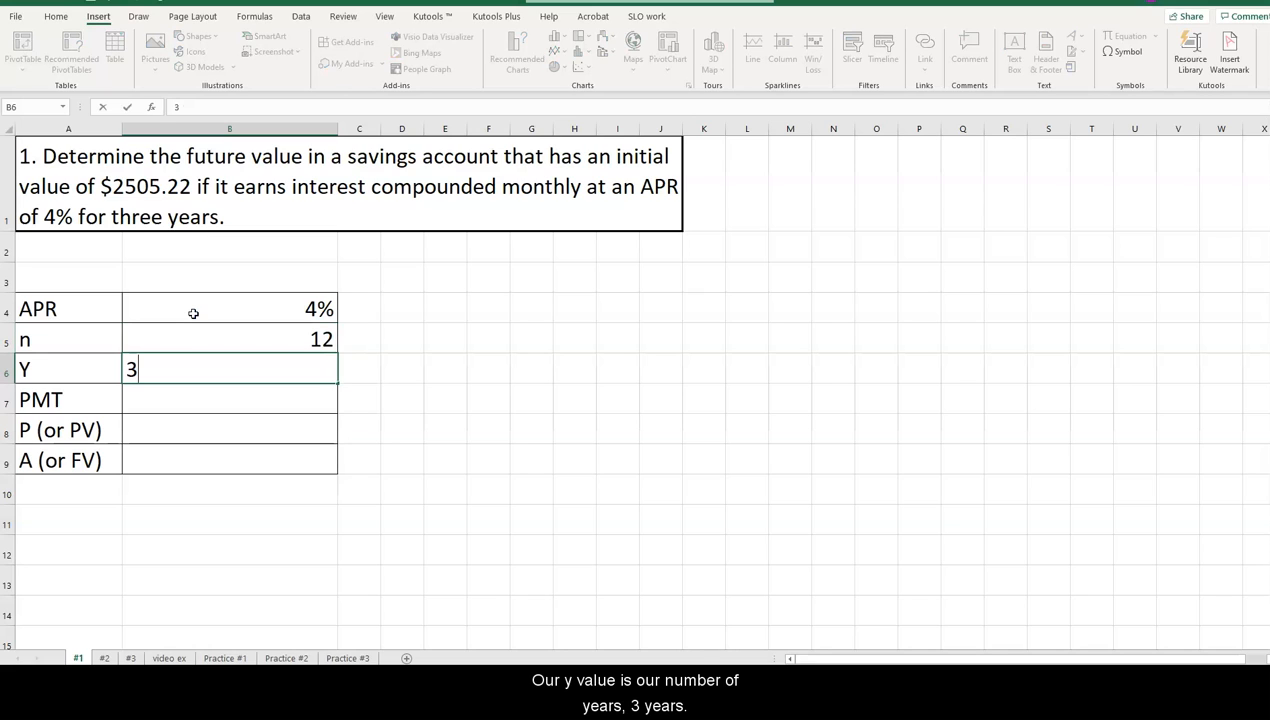
key(Return)
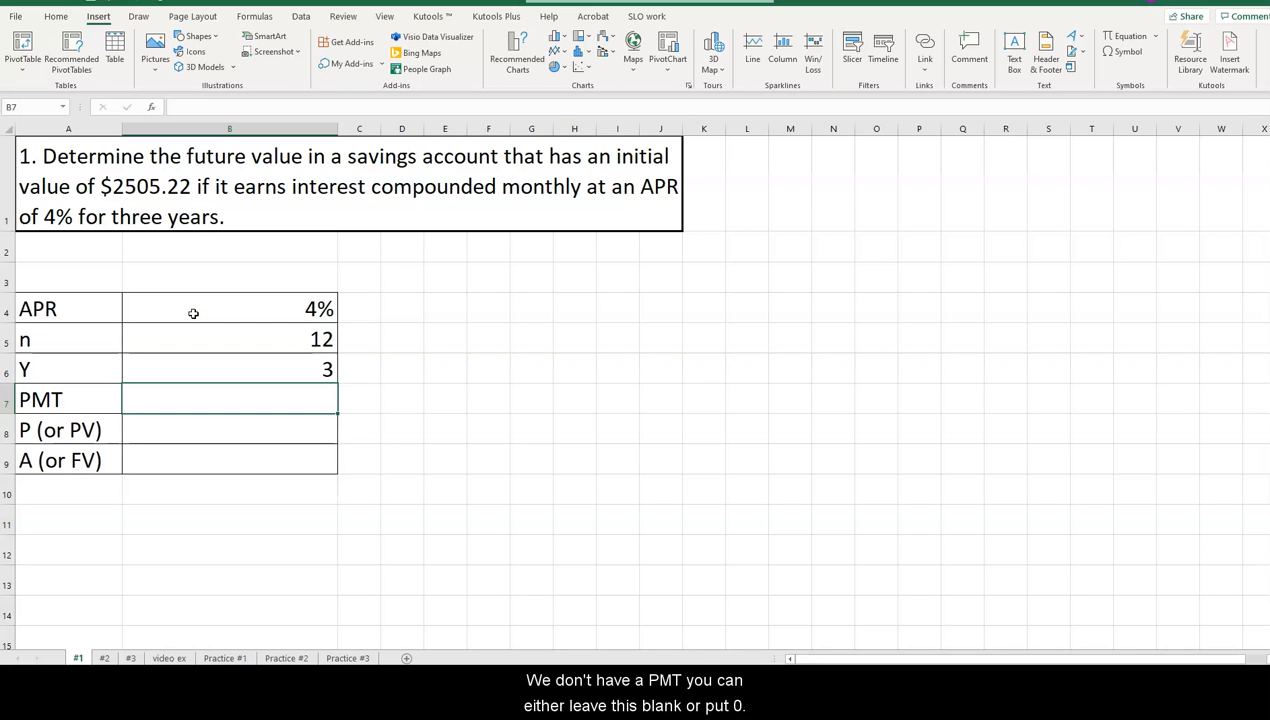
Enter 0 for PMT in B7 and $2505.22 for the present value in B8.
text(0)
key(Return)
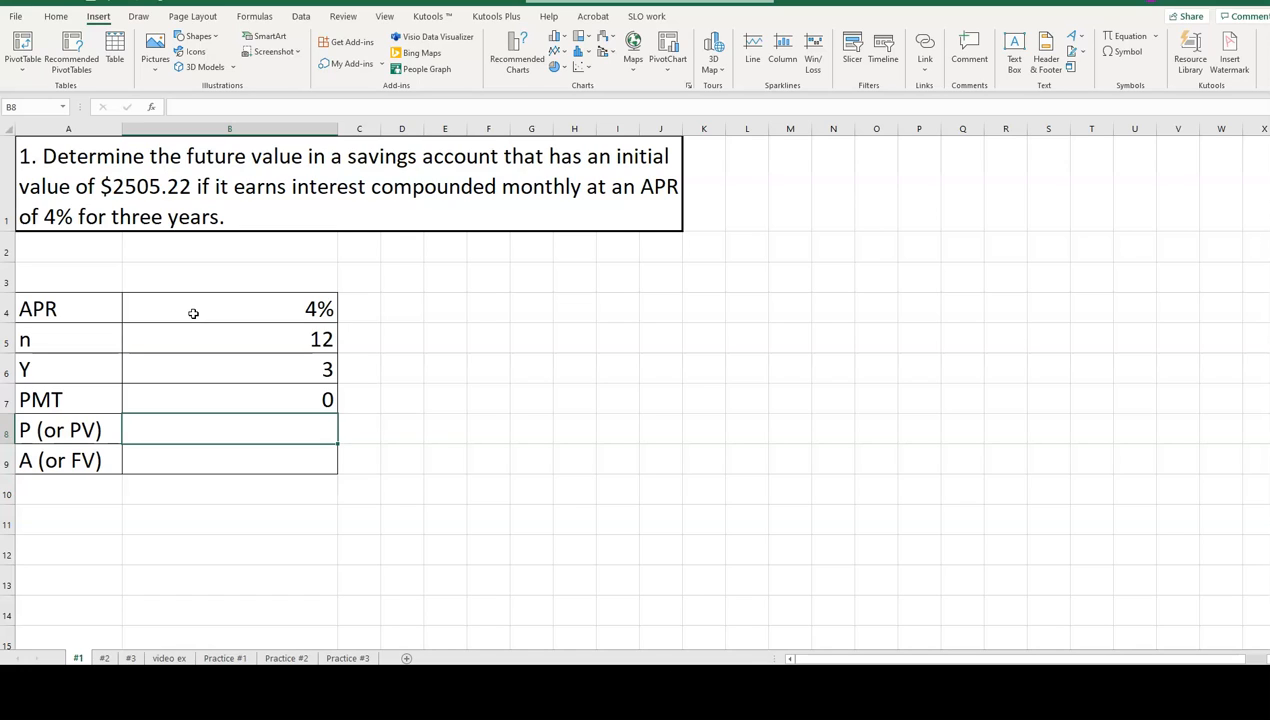
text($)
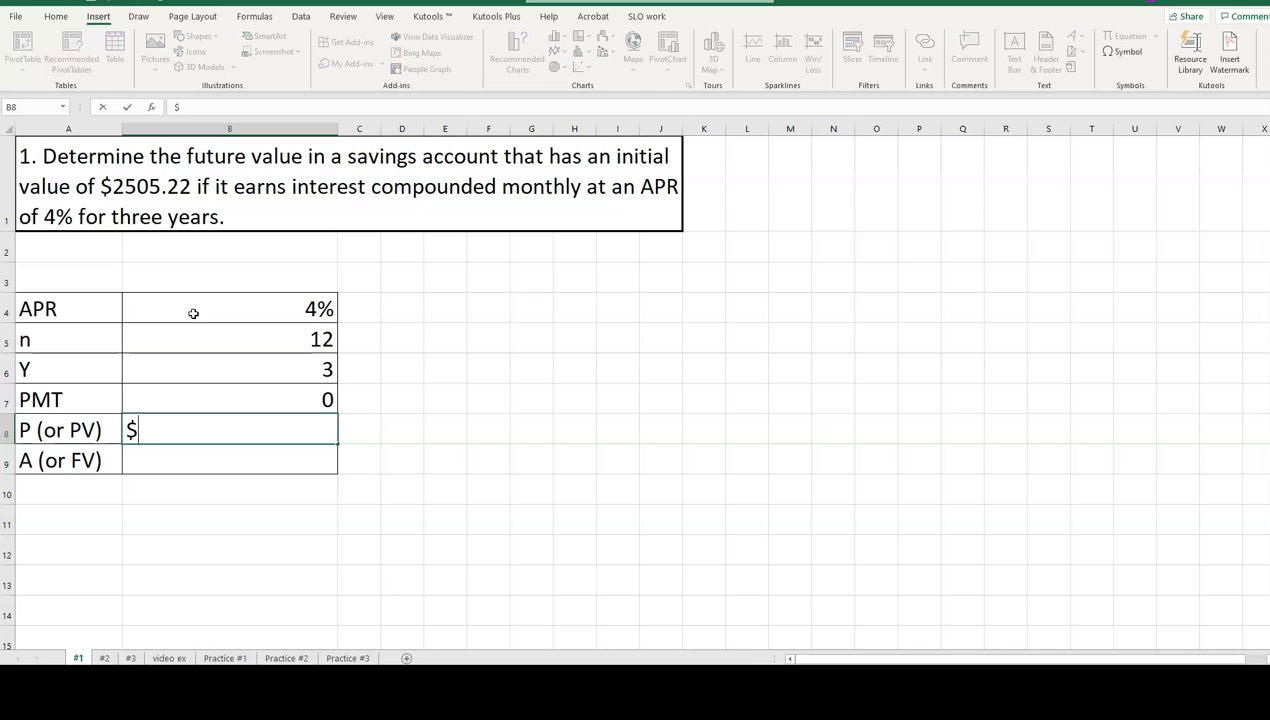
text(2505.22)
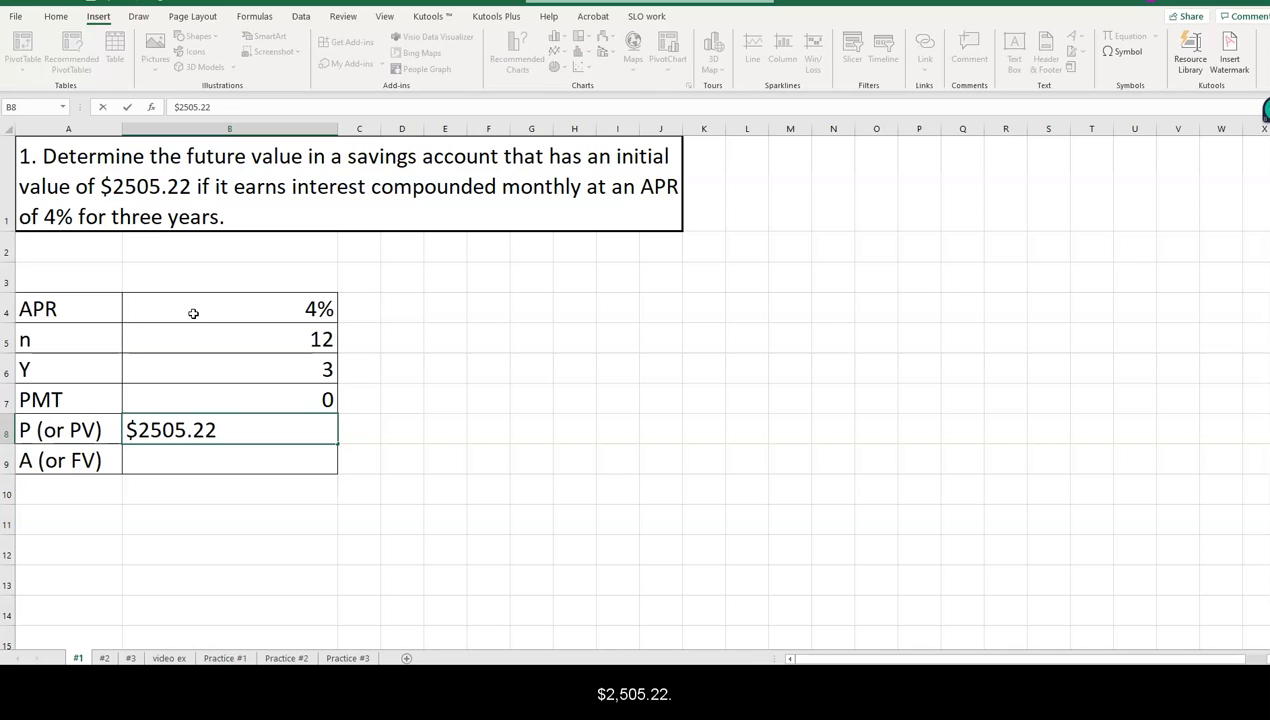
key(Return)
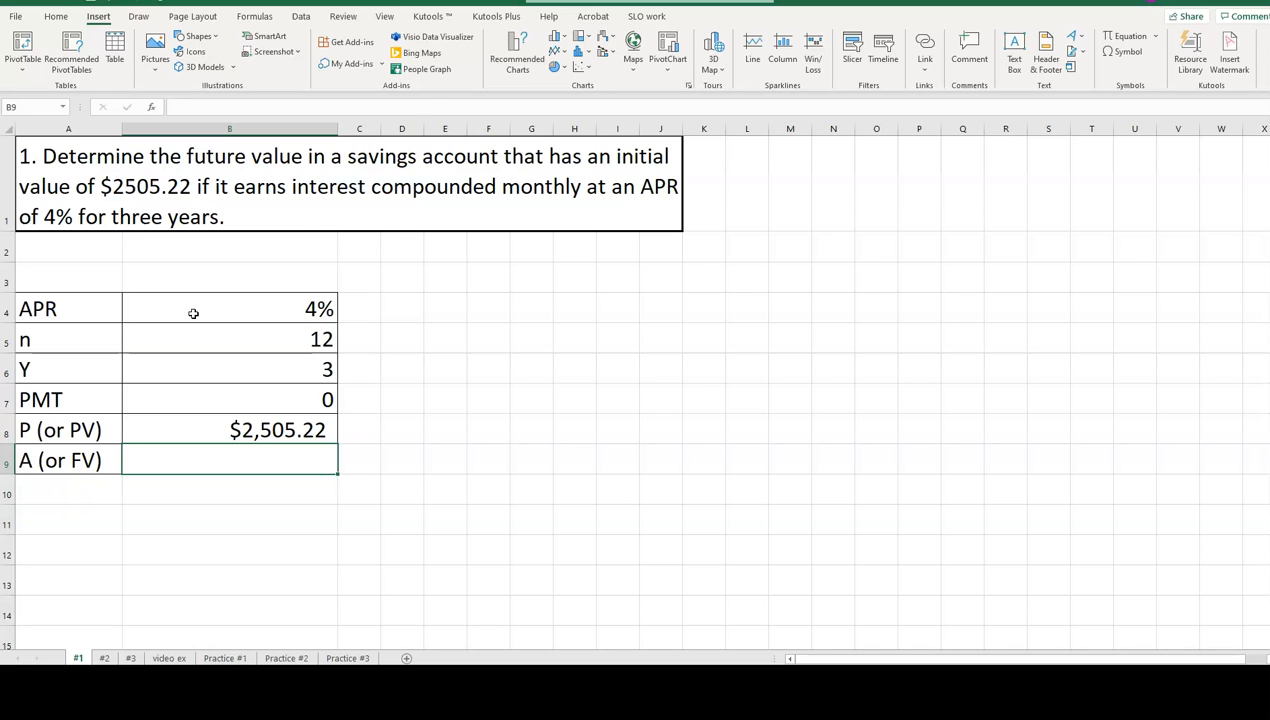
Start an FV formula in B9 with the APR divided by the compounding periods, B4/B5, as the rate.
text(=FV)
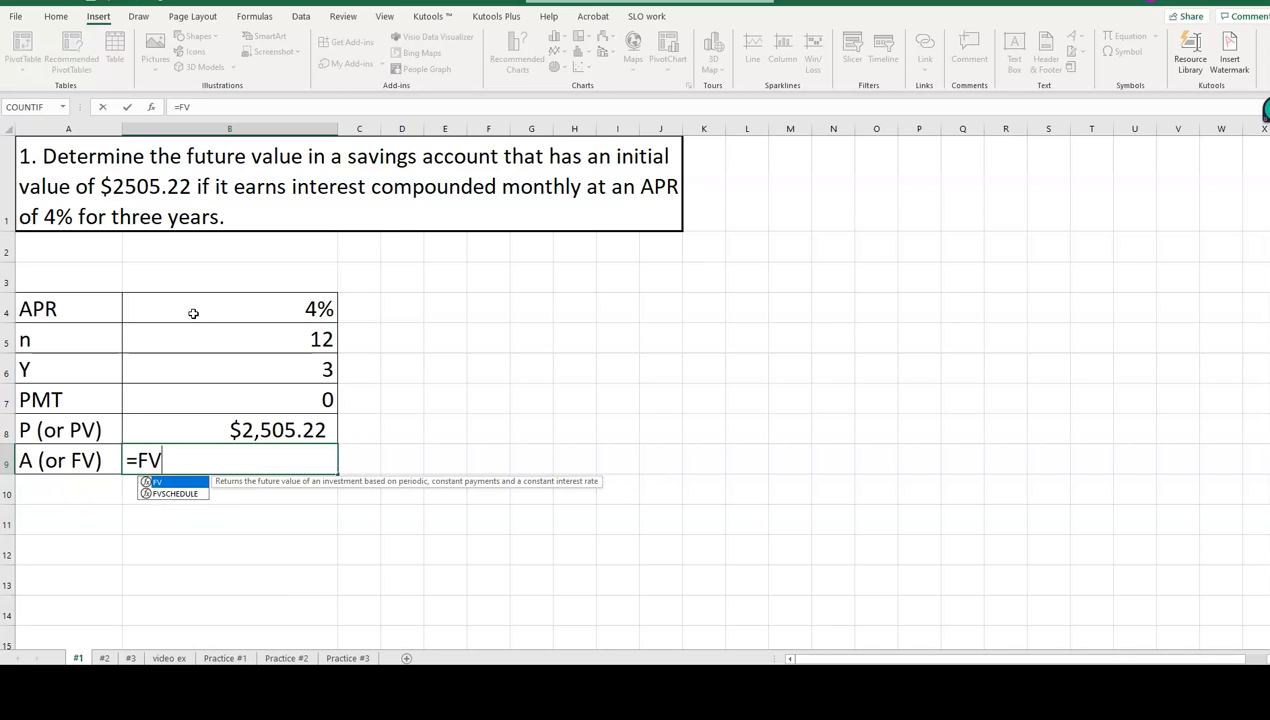
text(()
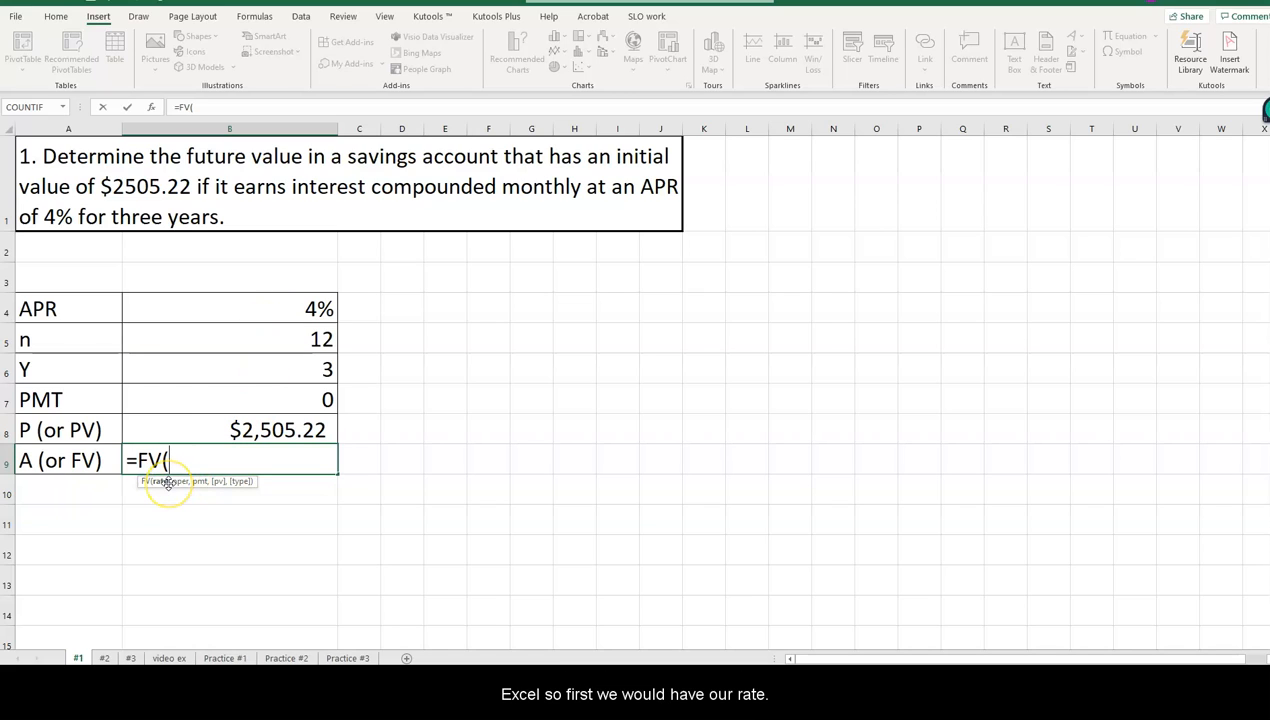
click(240, 304)
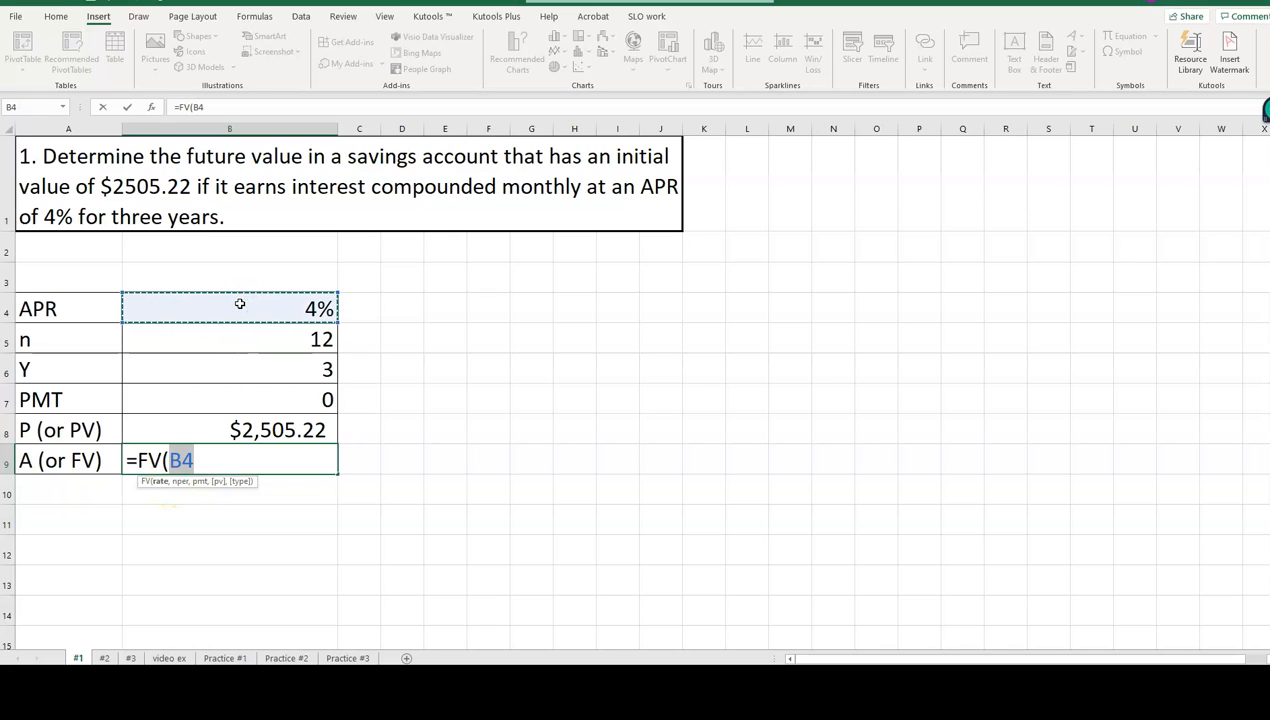
text(/)
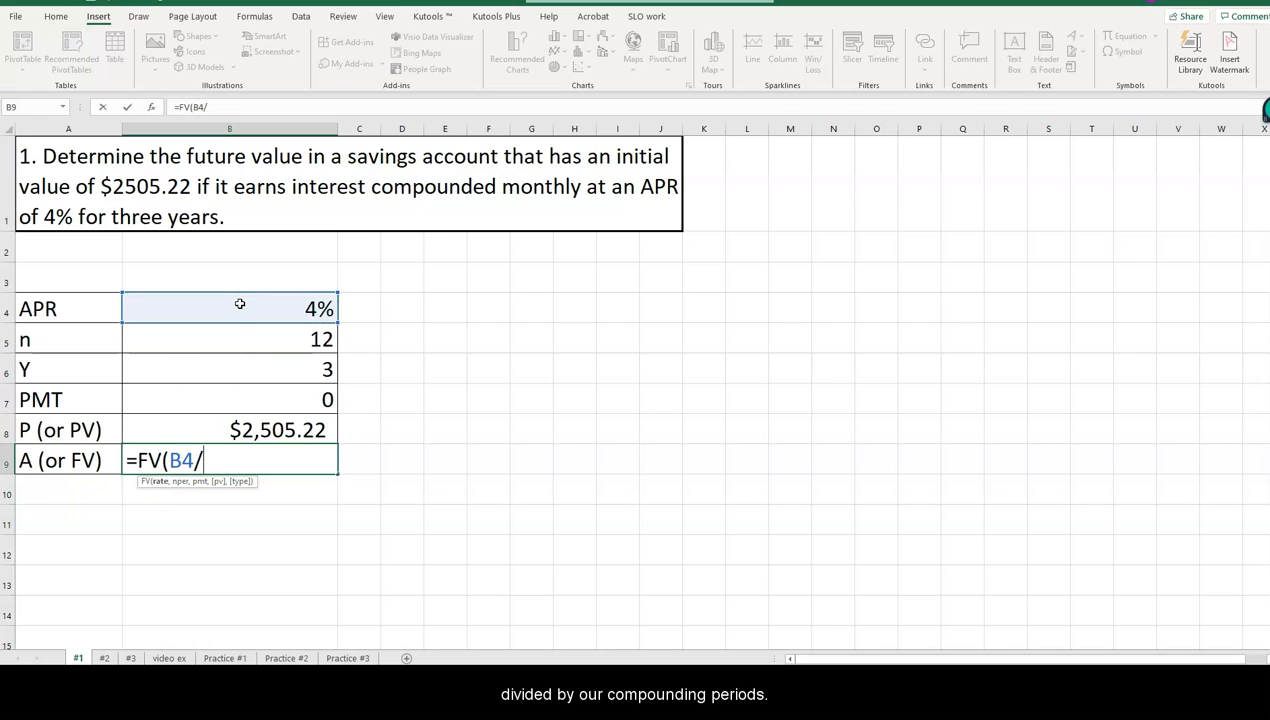
click(232, 347)
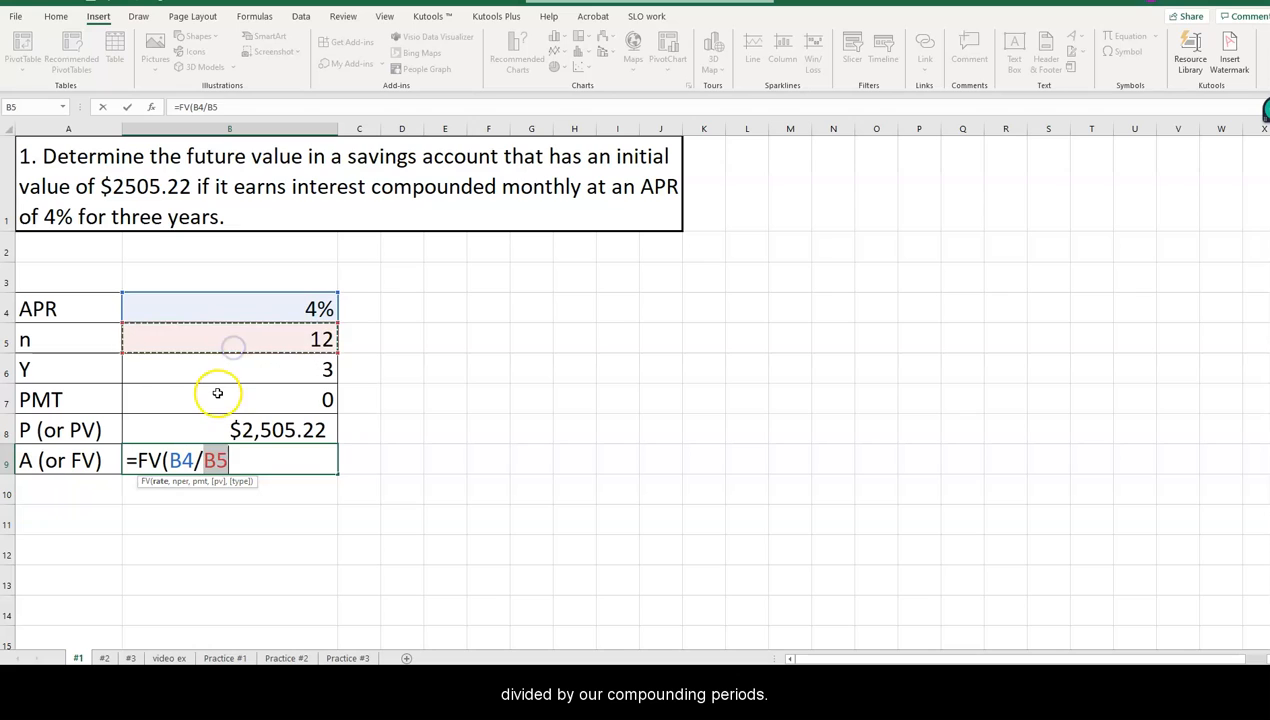
text(,)
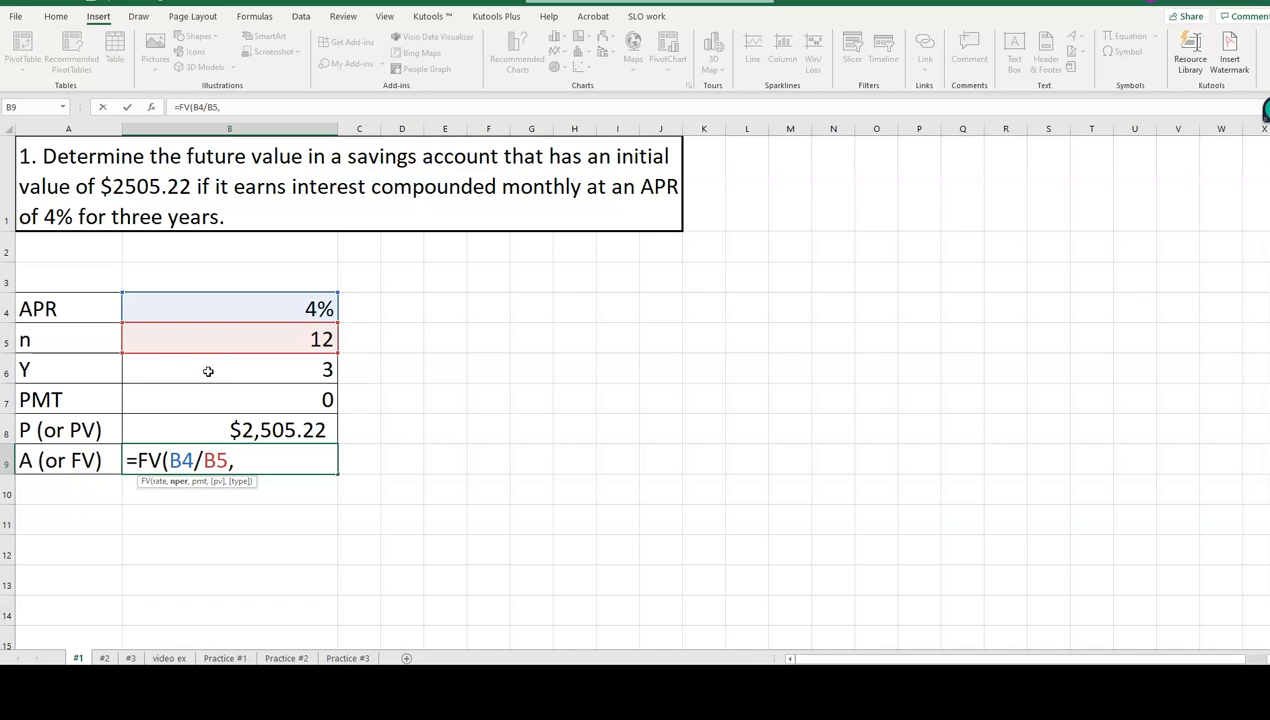
Add years times compounding periods, B6*B5, as the formula's number of periods.
click(208, 371)
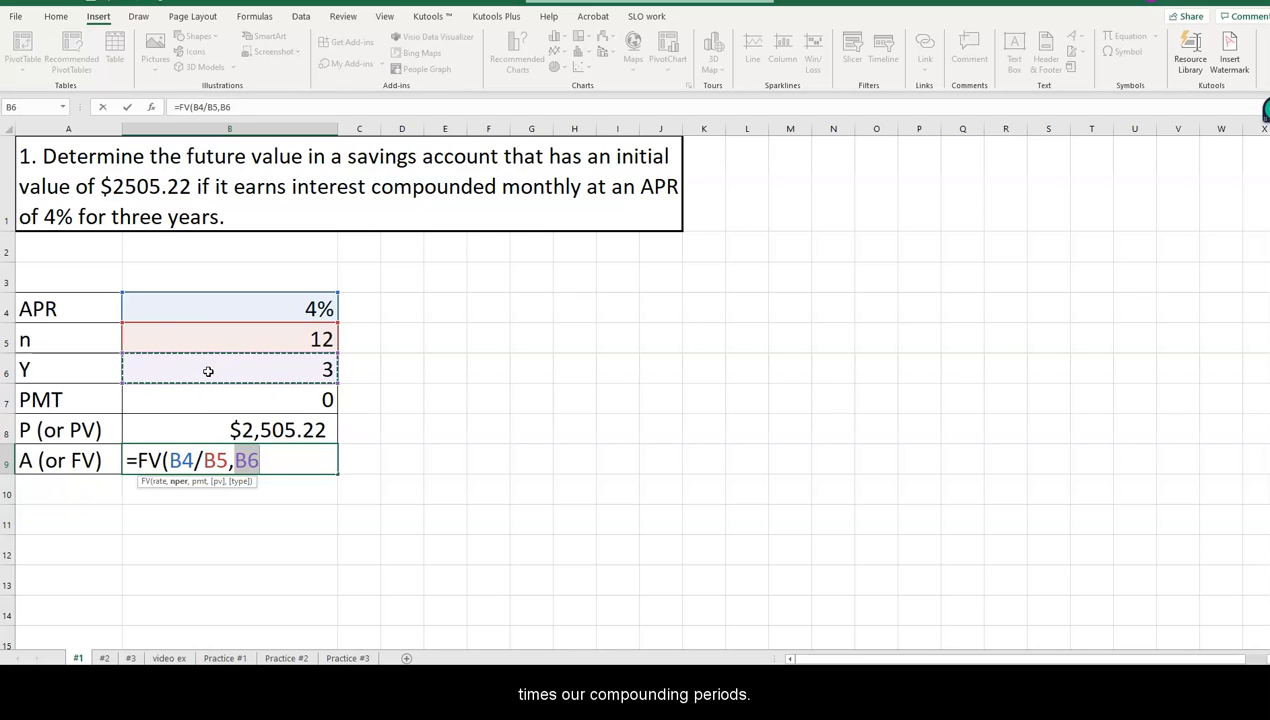
text(*)
click(222, 343)
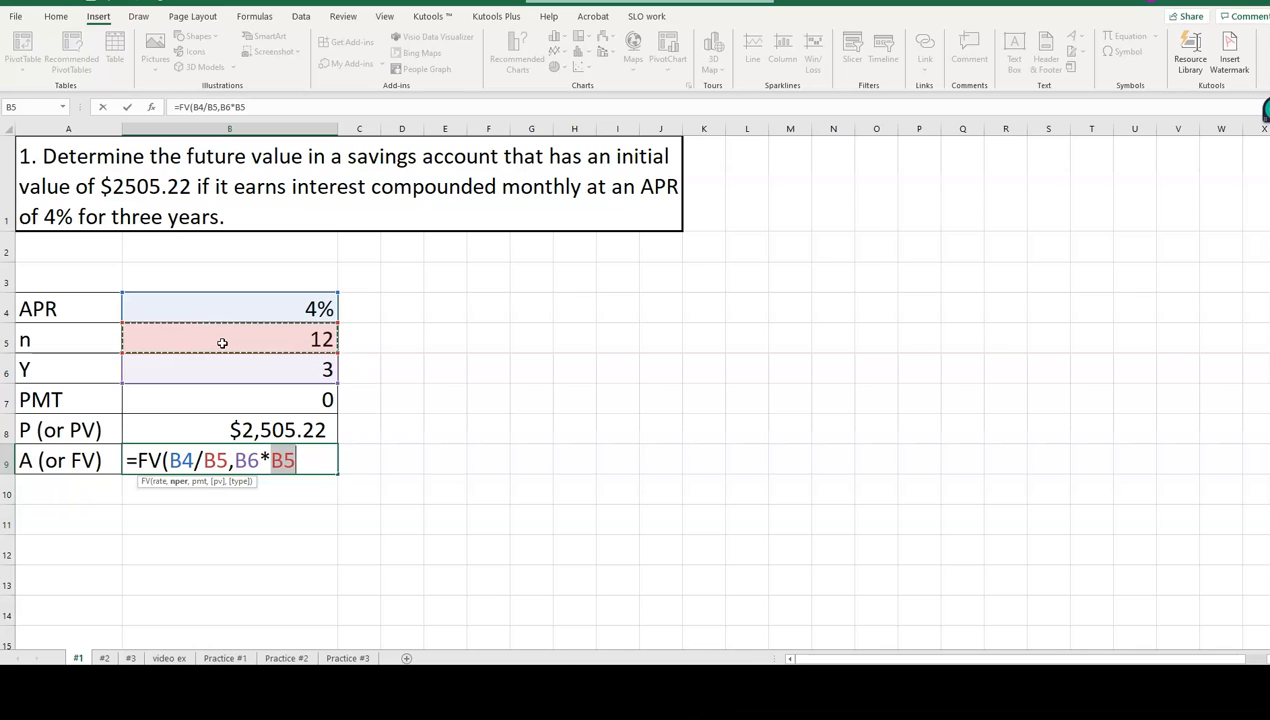
text(,)
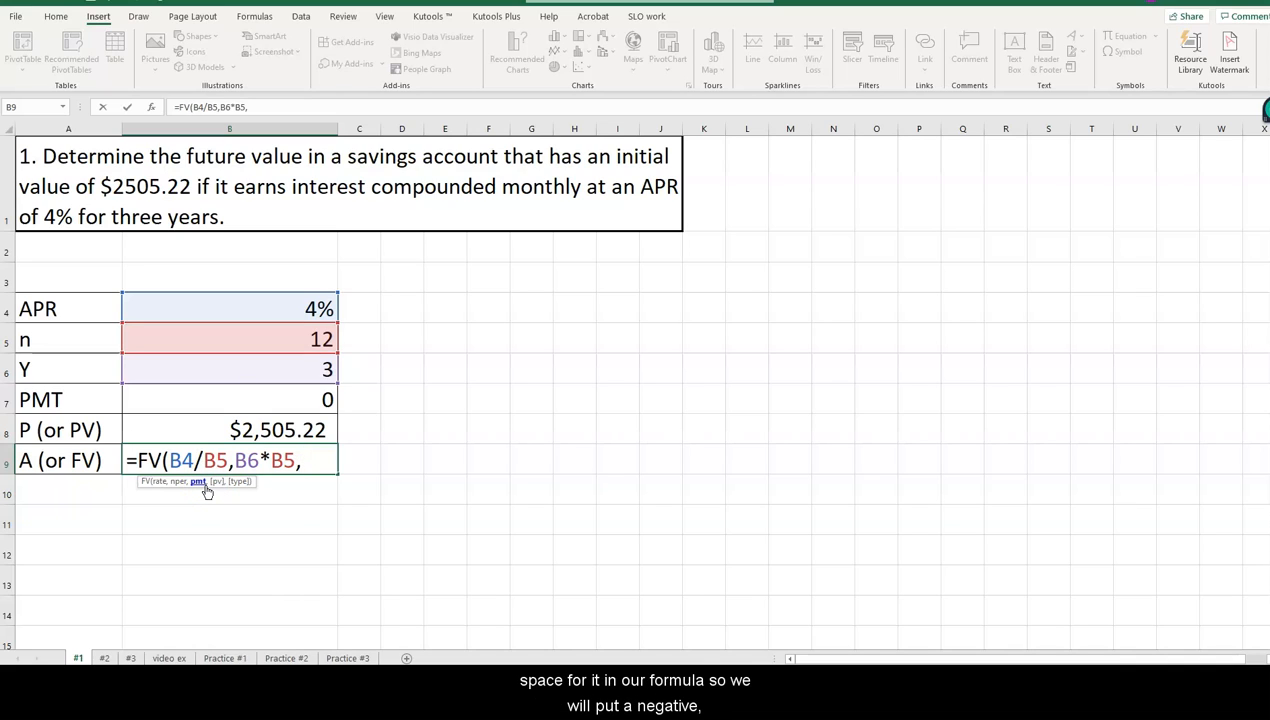
Complete the FV formula with the negative payment -B7 and the negative present value -B8.
text(-)
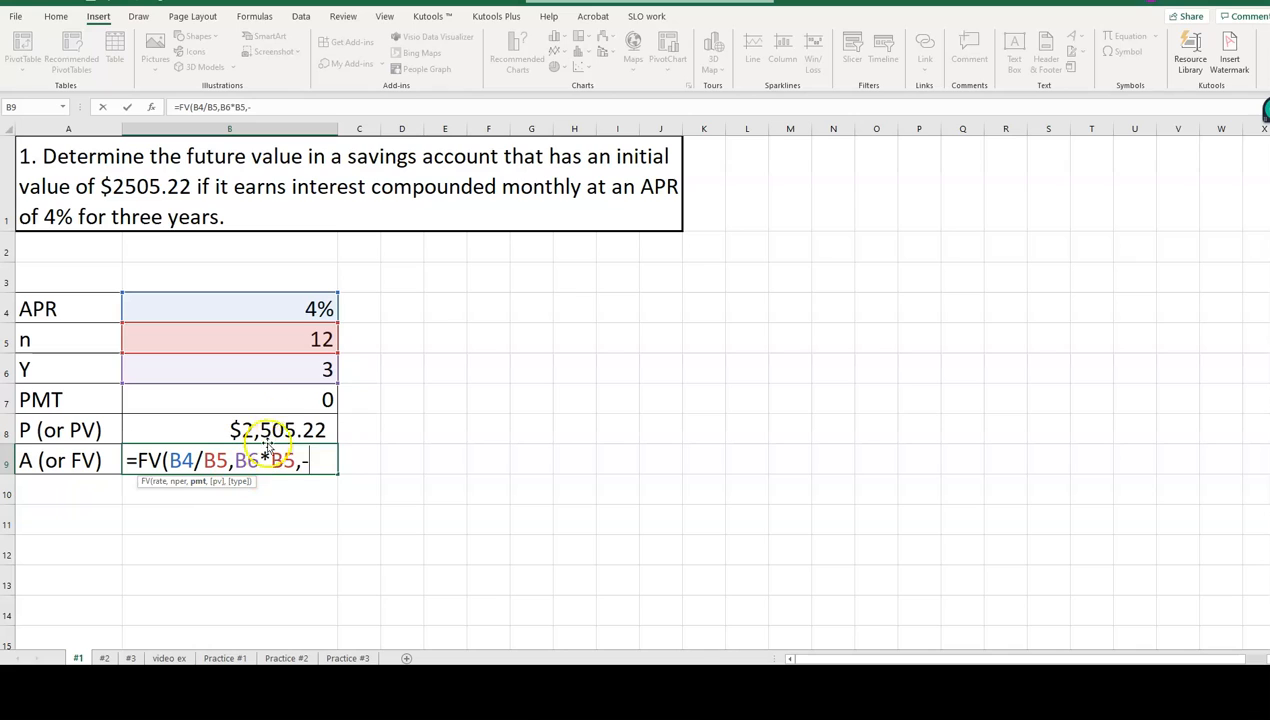
click(285, 405)
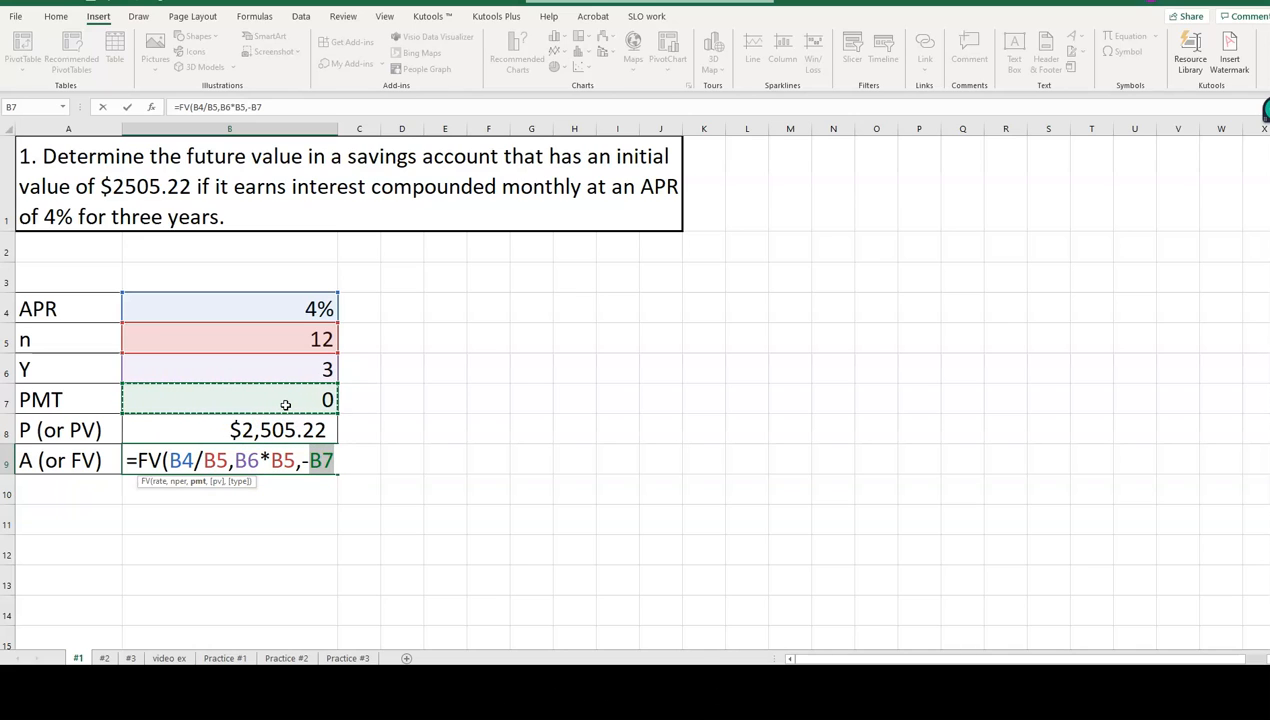
text(,)
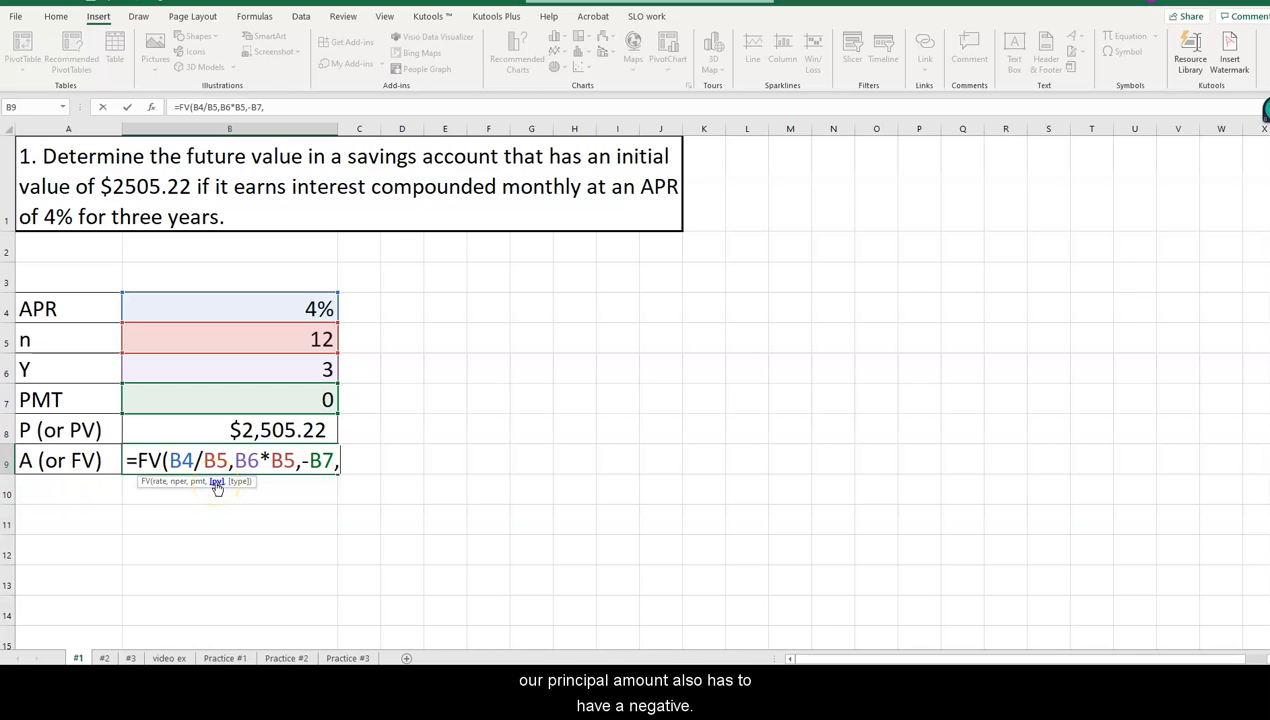
text(-)
click(268, 429)
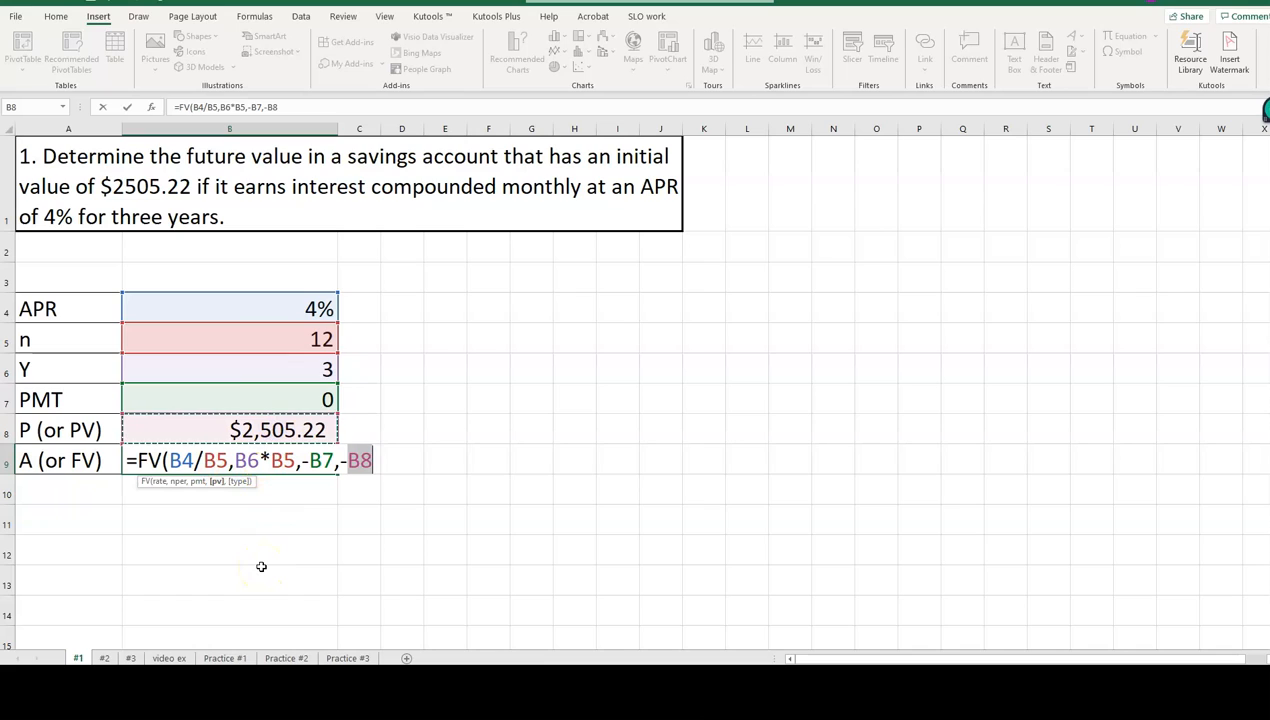
text())
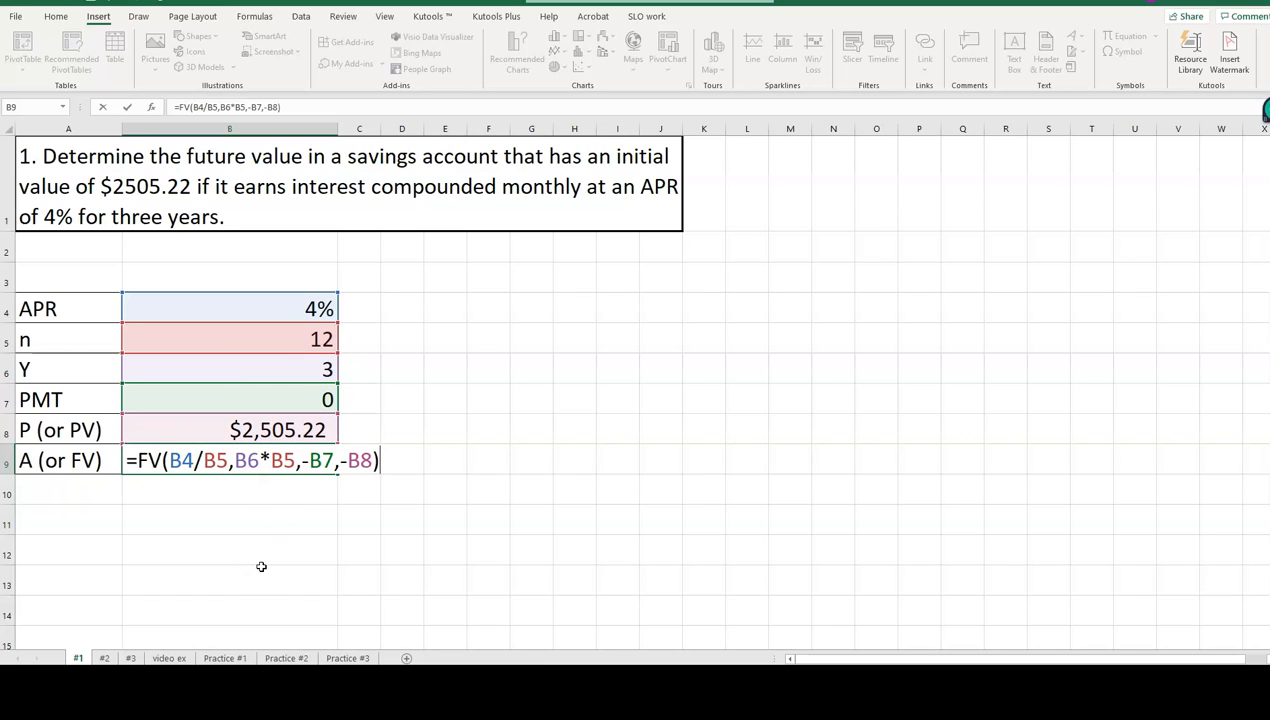
key(Return)
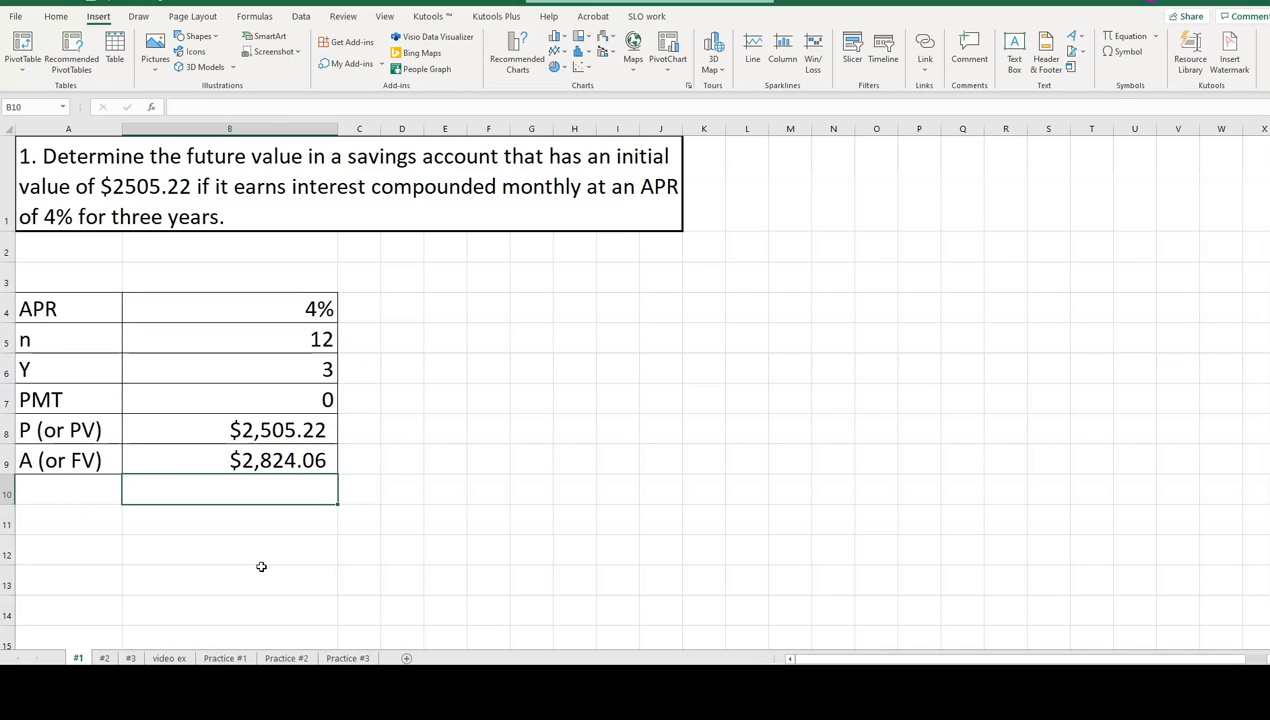
Highlight the future value cell B9 with a light gold fill.
click(208, 460)
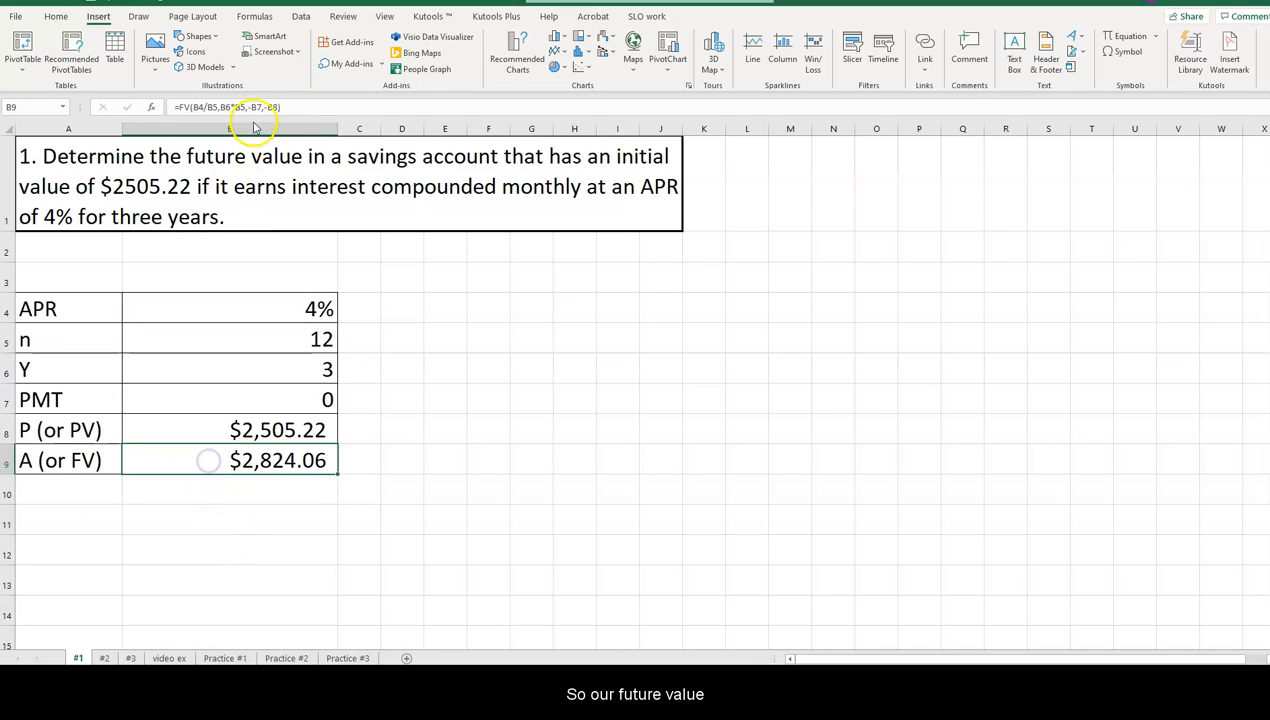
click(56, 16)
click(228, 63)
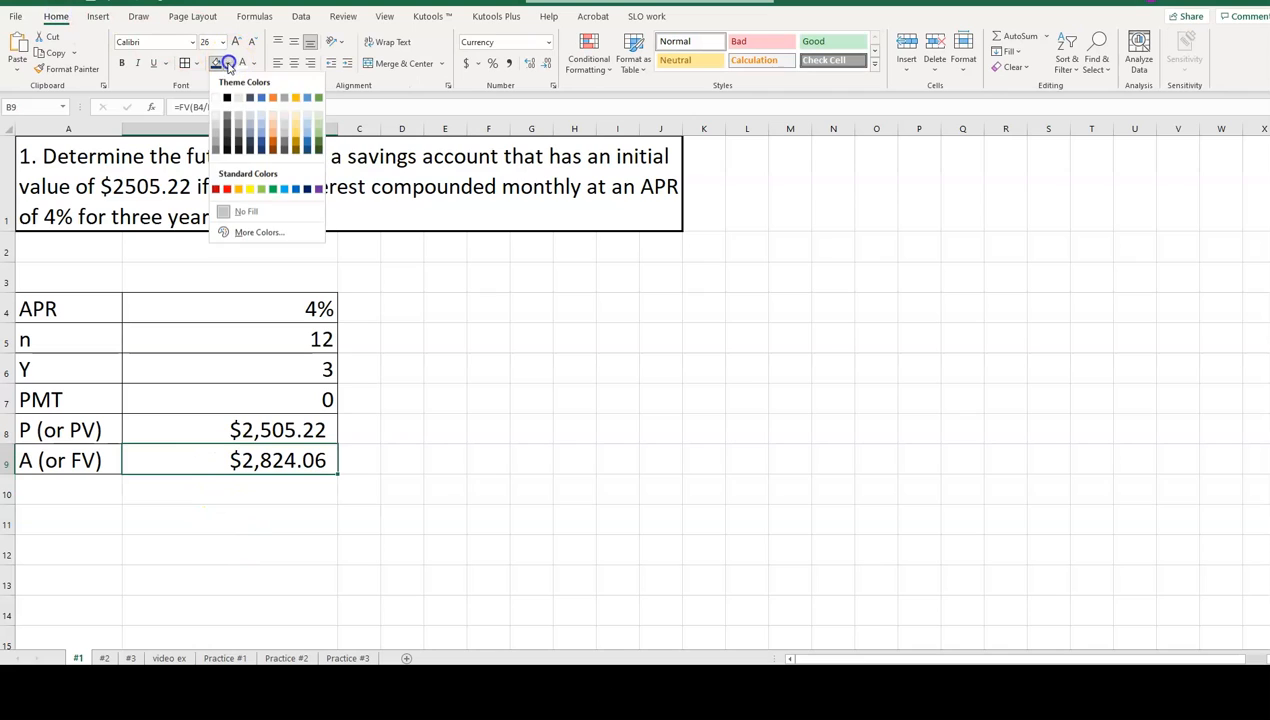
click(295, 113)
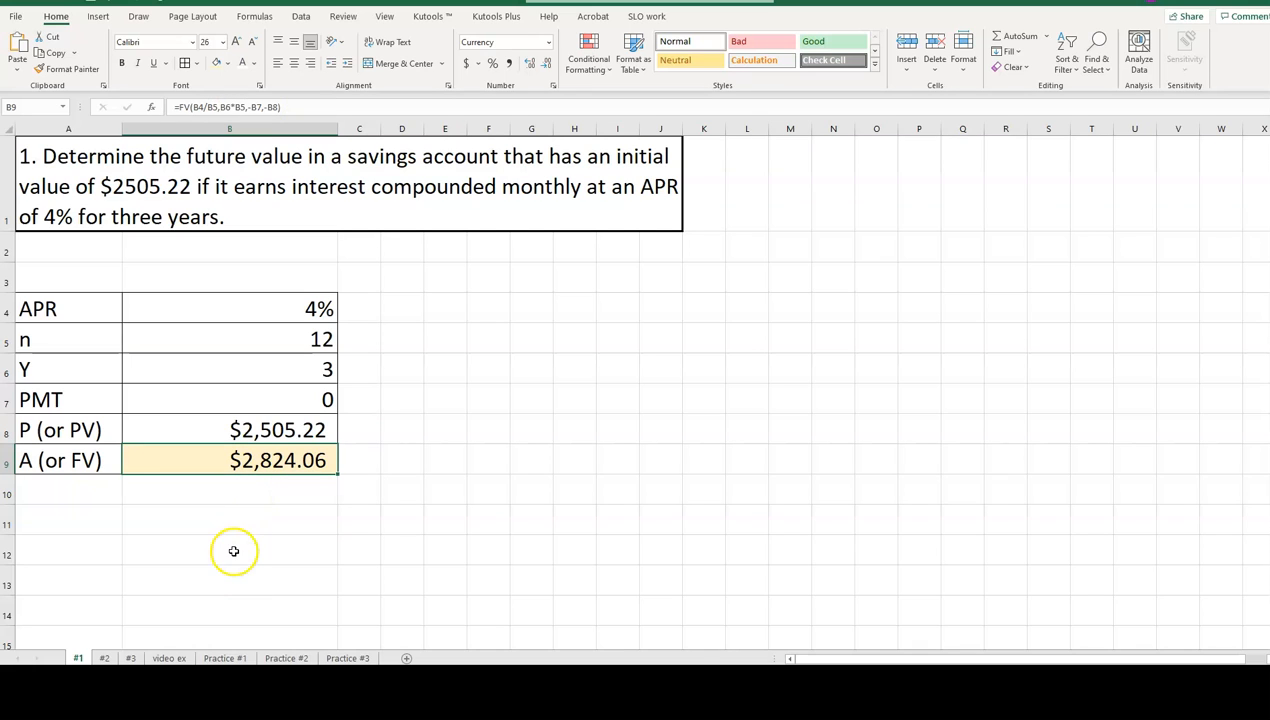
On worksheet #2, enter 12% as the APR in B4, 4 compounding periods in B5 and 10 years in B6.
click(104, 657)
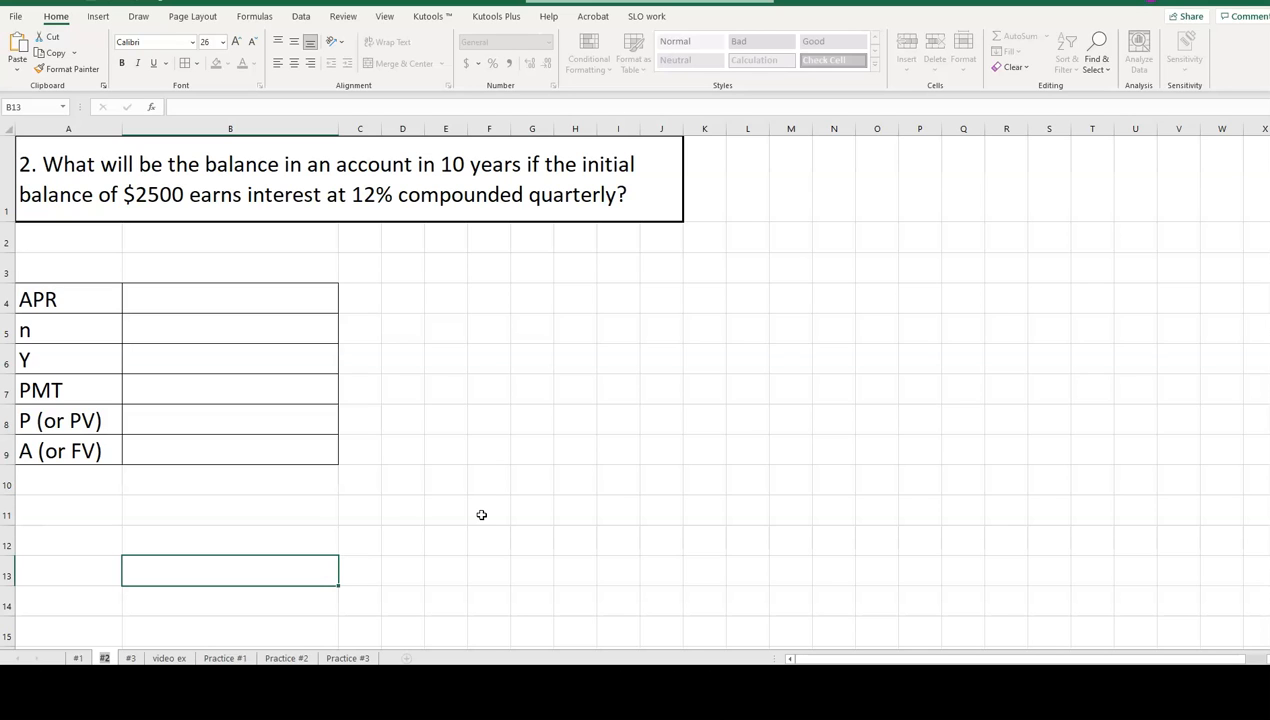
click(246, 295)
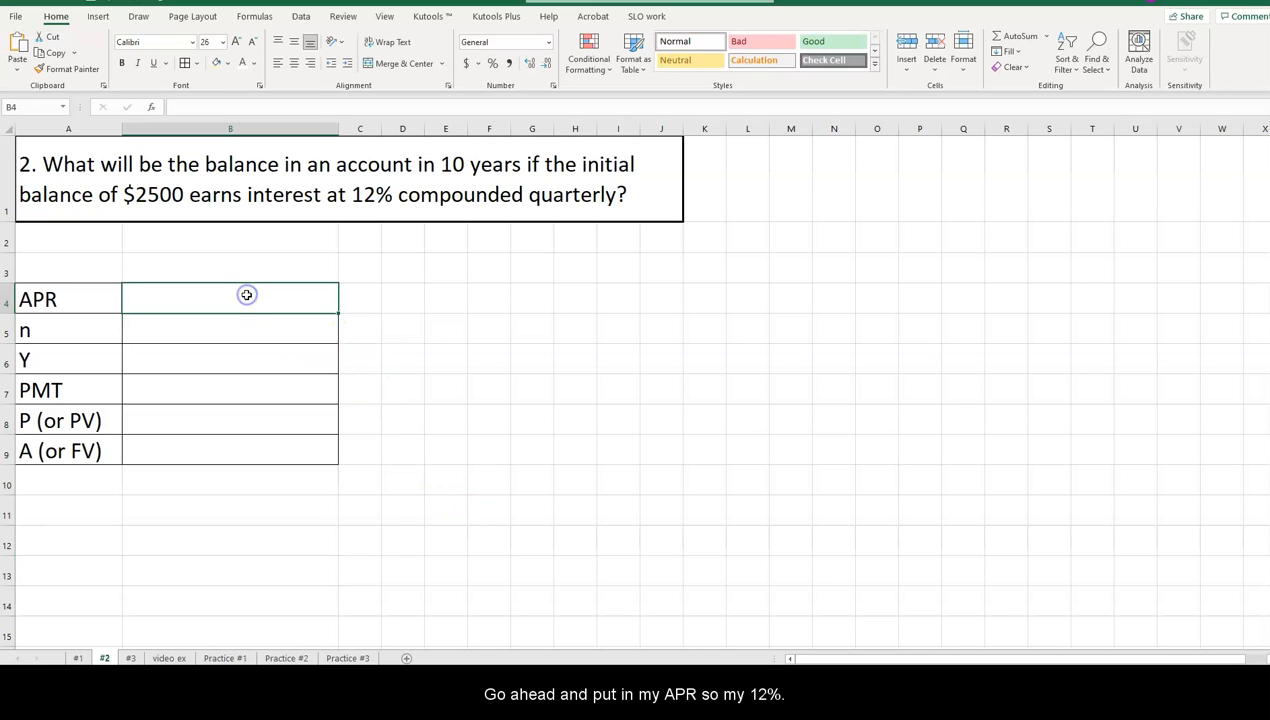
text(2%)
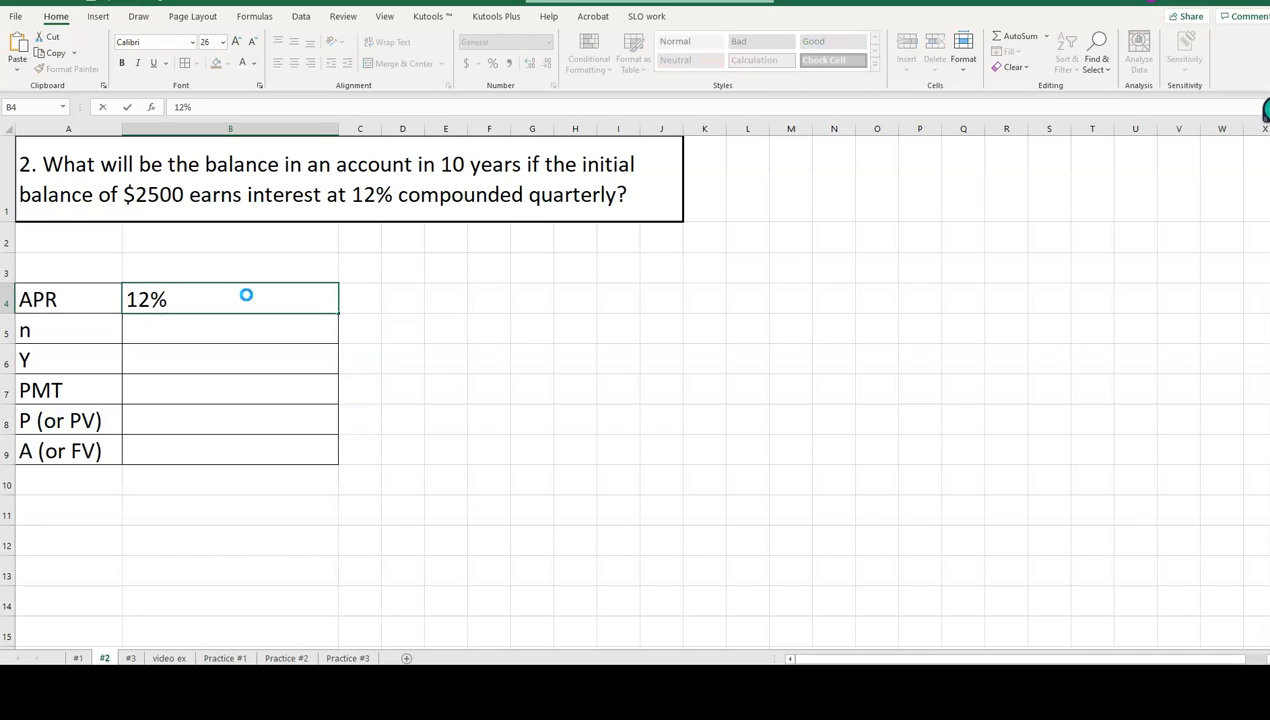
key(Return)
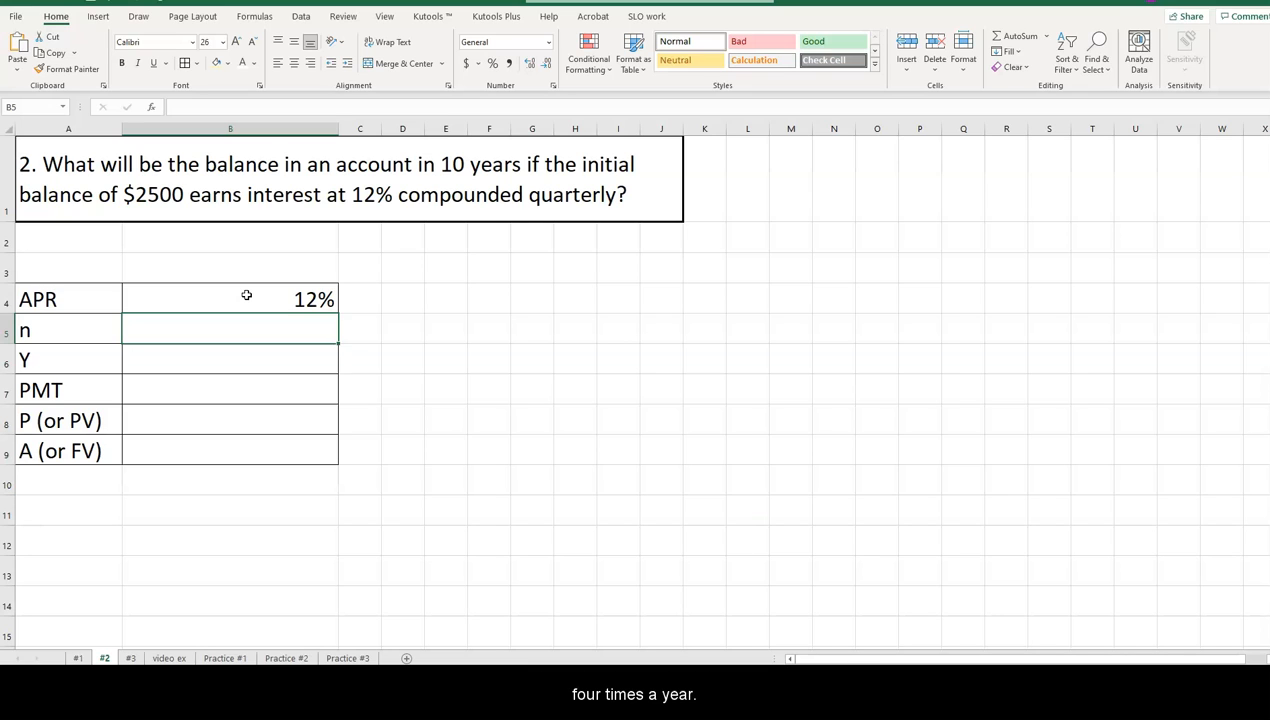
text(4)
key(Return)
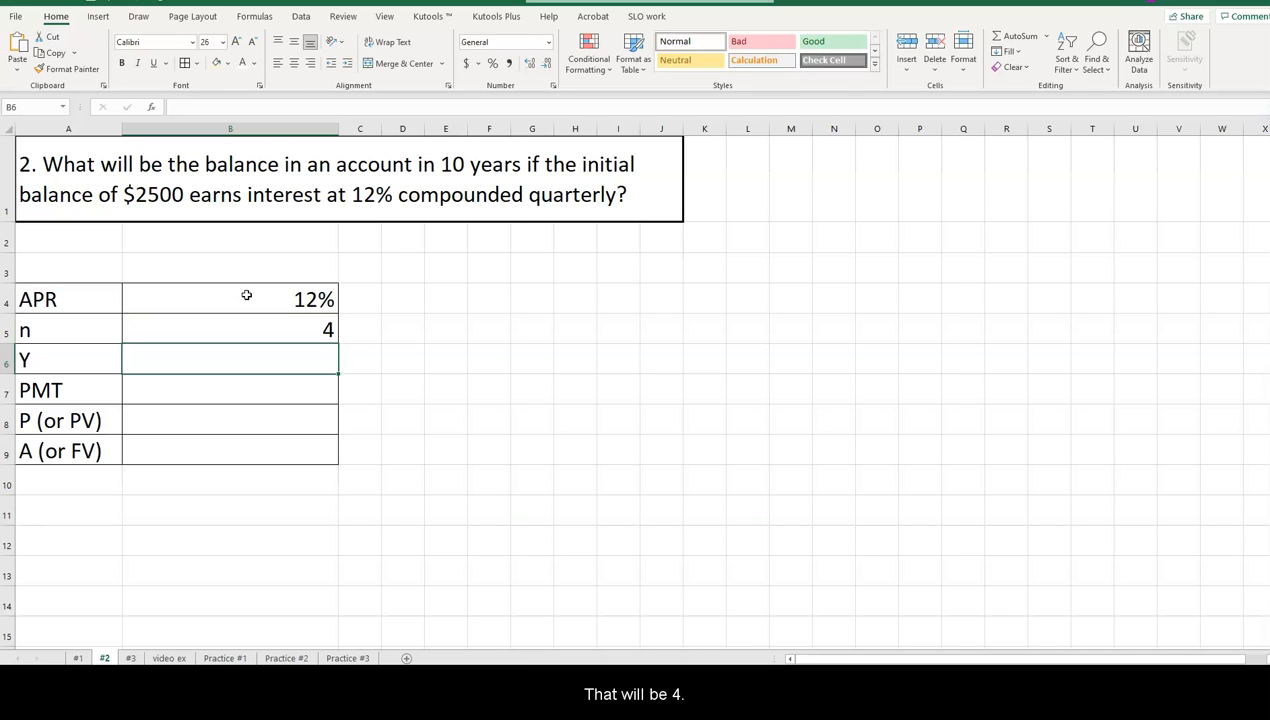
text(10)
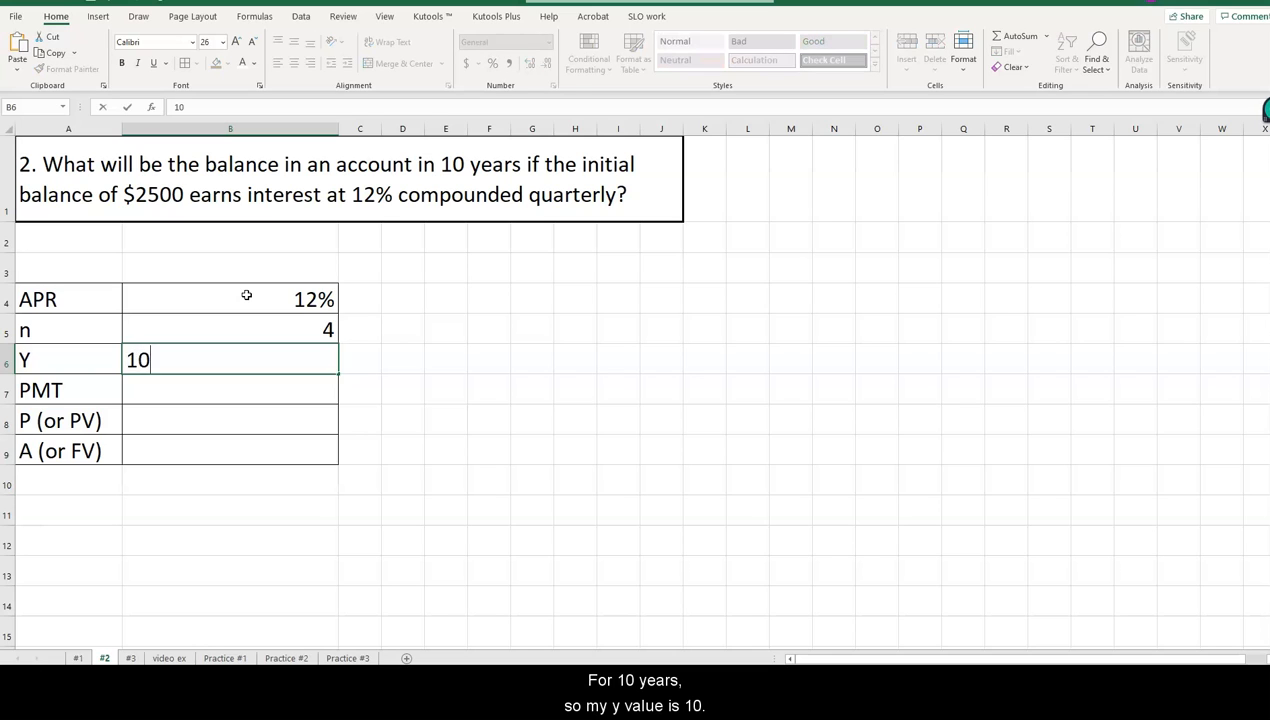
key(Return)
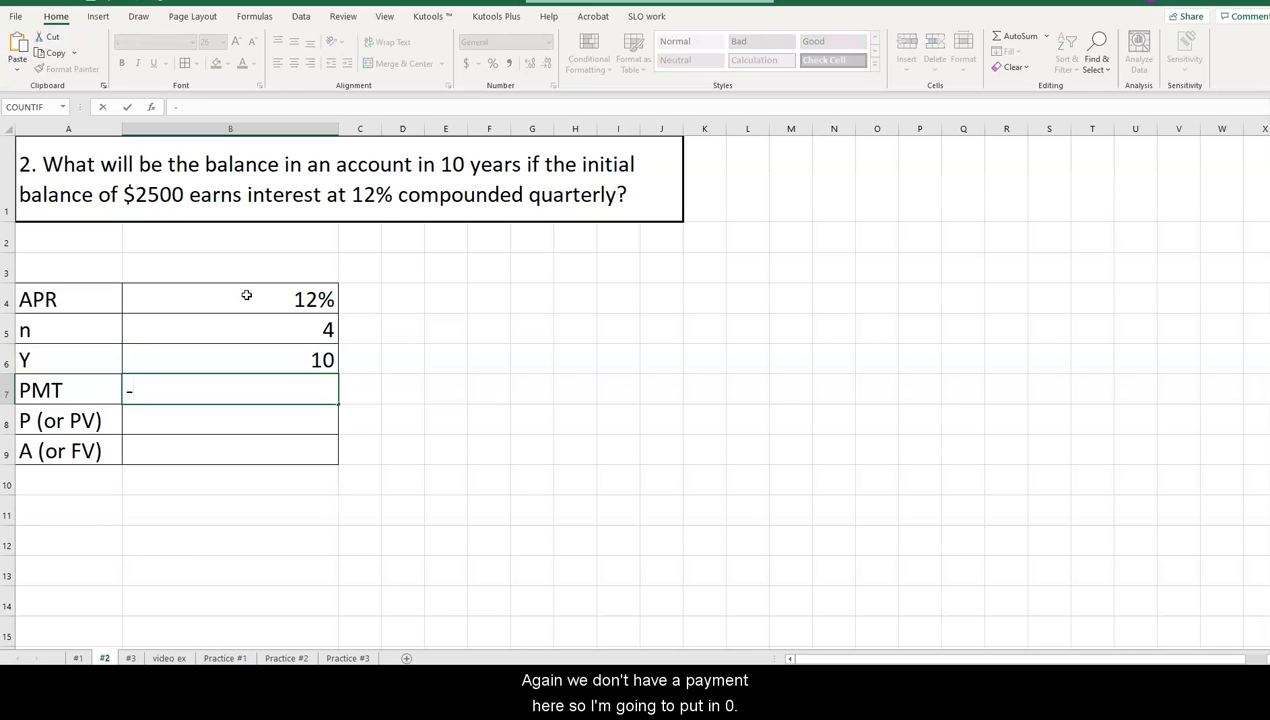
Enter a payment of 0 in B7 and a present value of $2,500 in B8.
text(0)
key(Return)
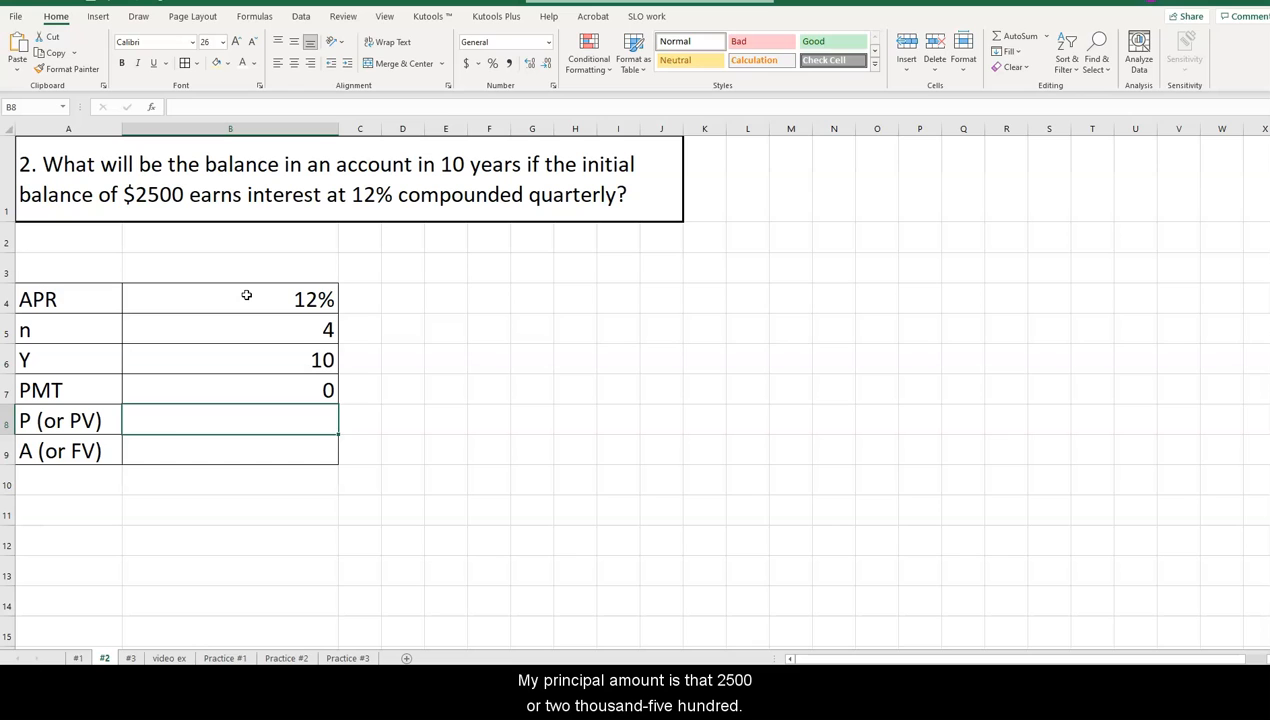
text($2,50)
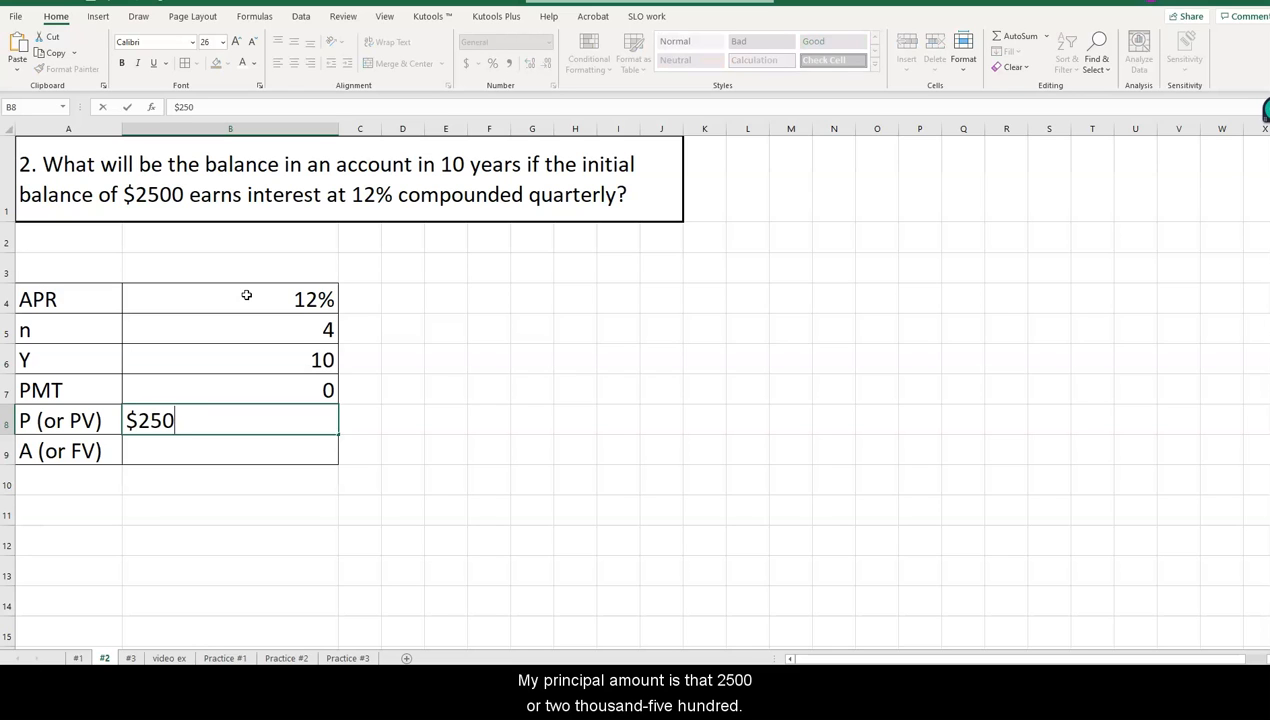
text(0)
key(Return)
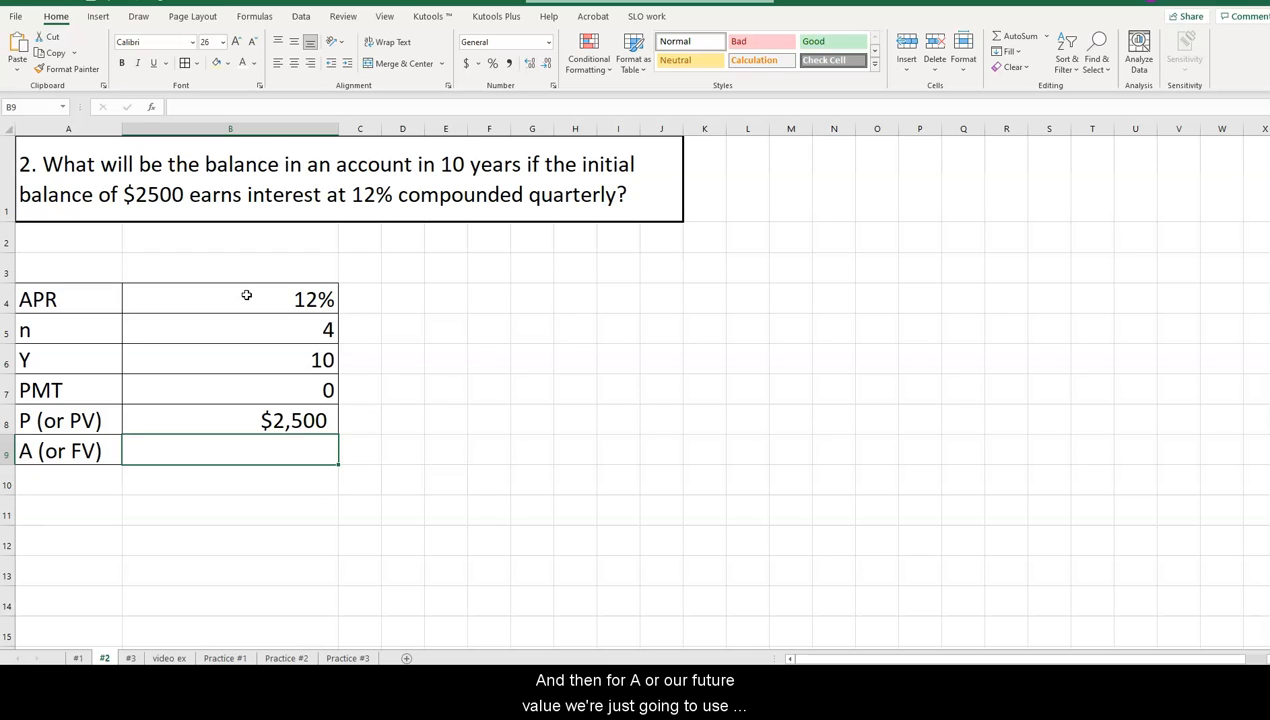
Start an FV formula in B9 with 12%/4 as the rate, using literal numbers instead of cell references.
text(=FV()
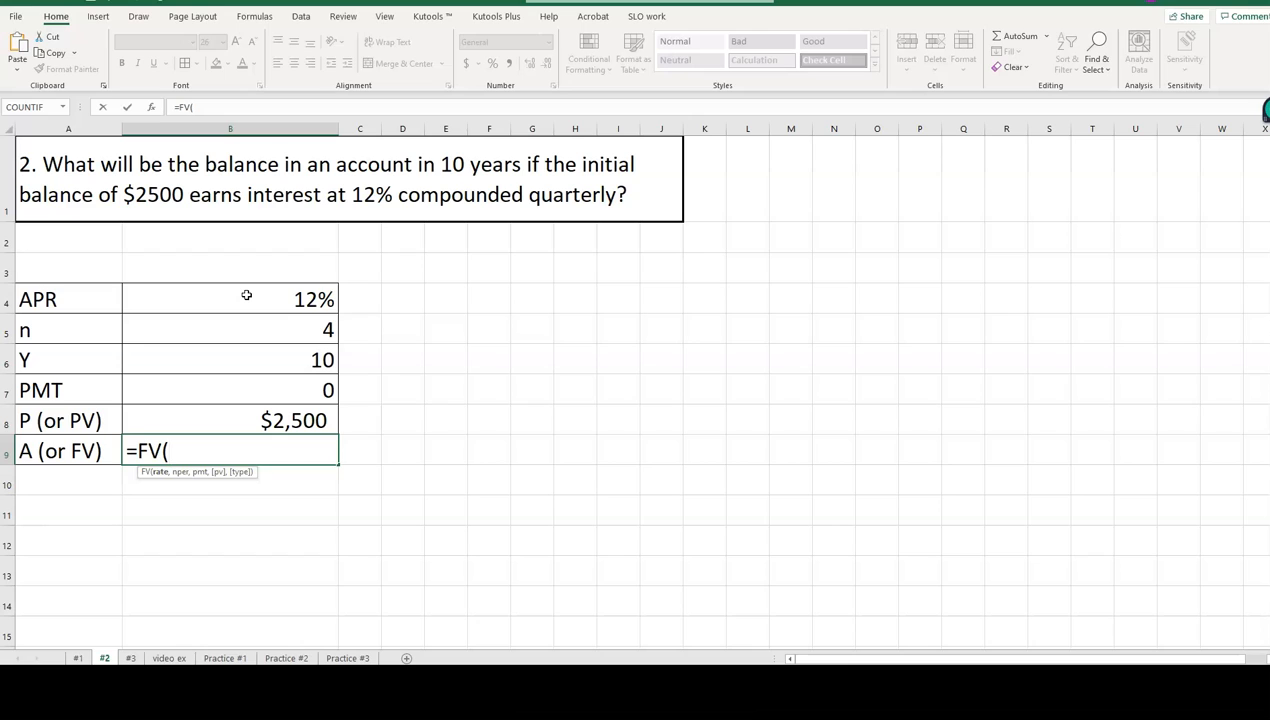
text(12)
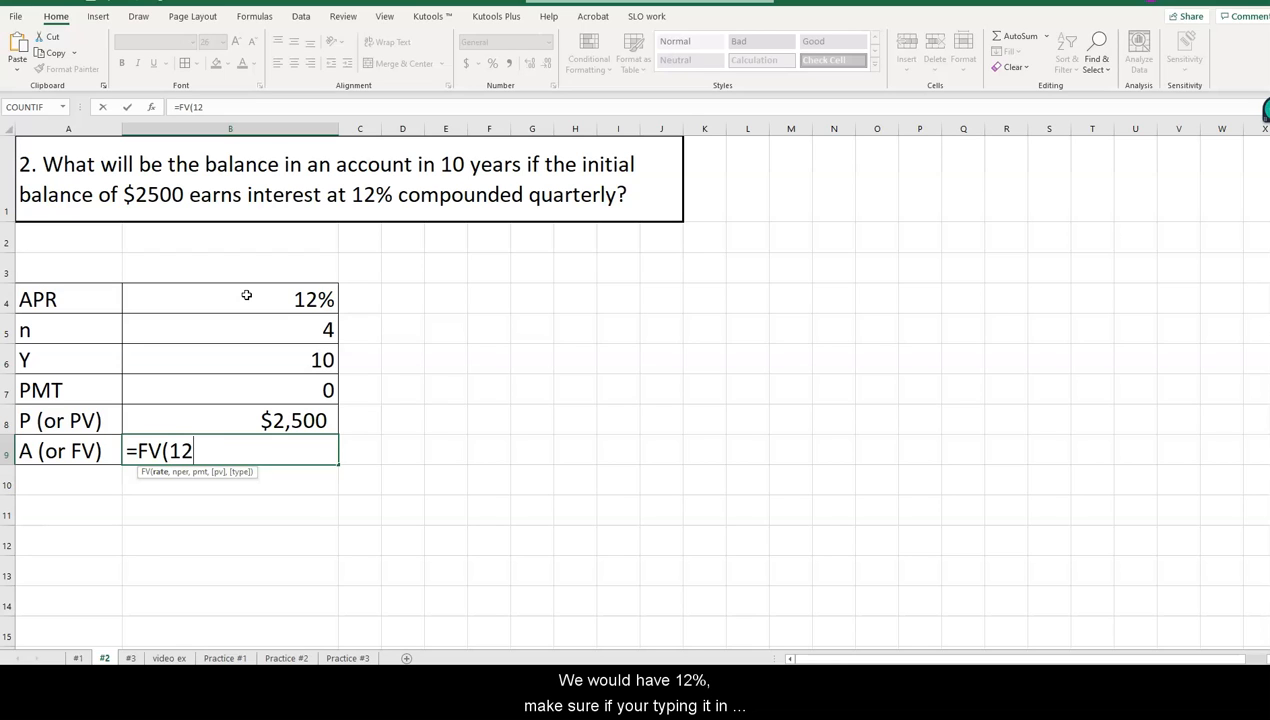
text(%)
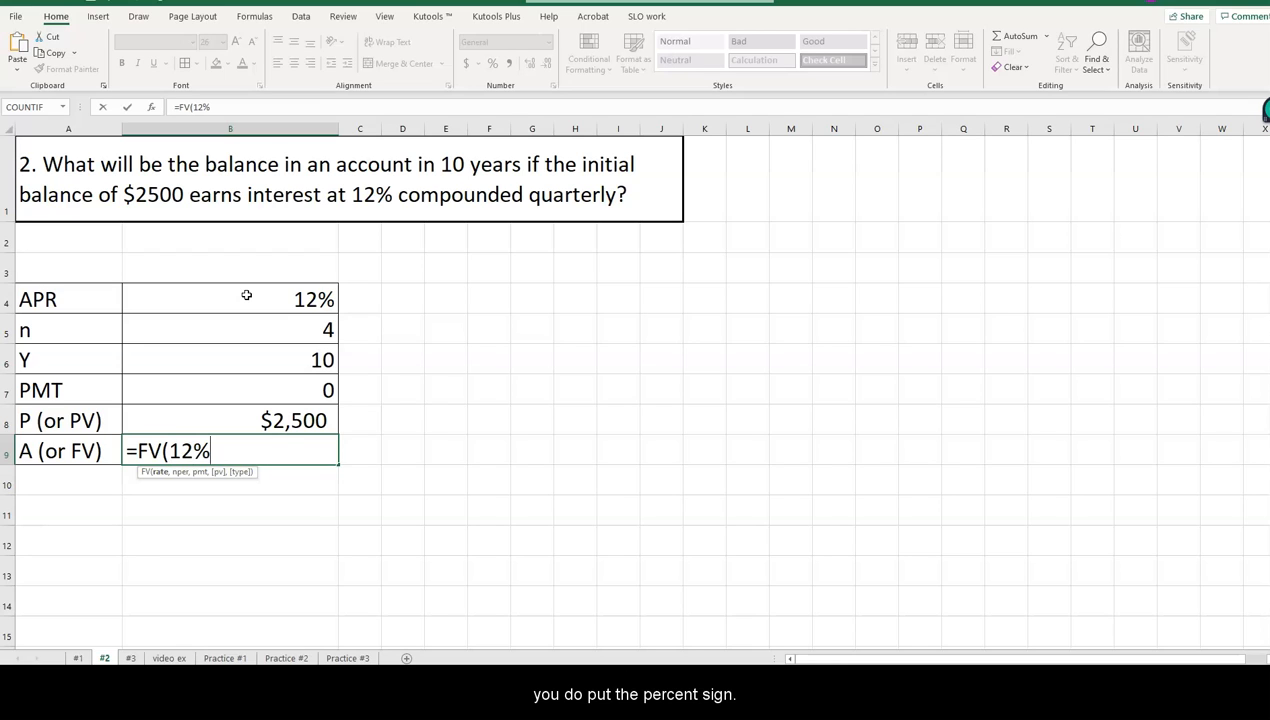
text(/)
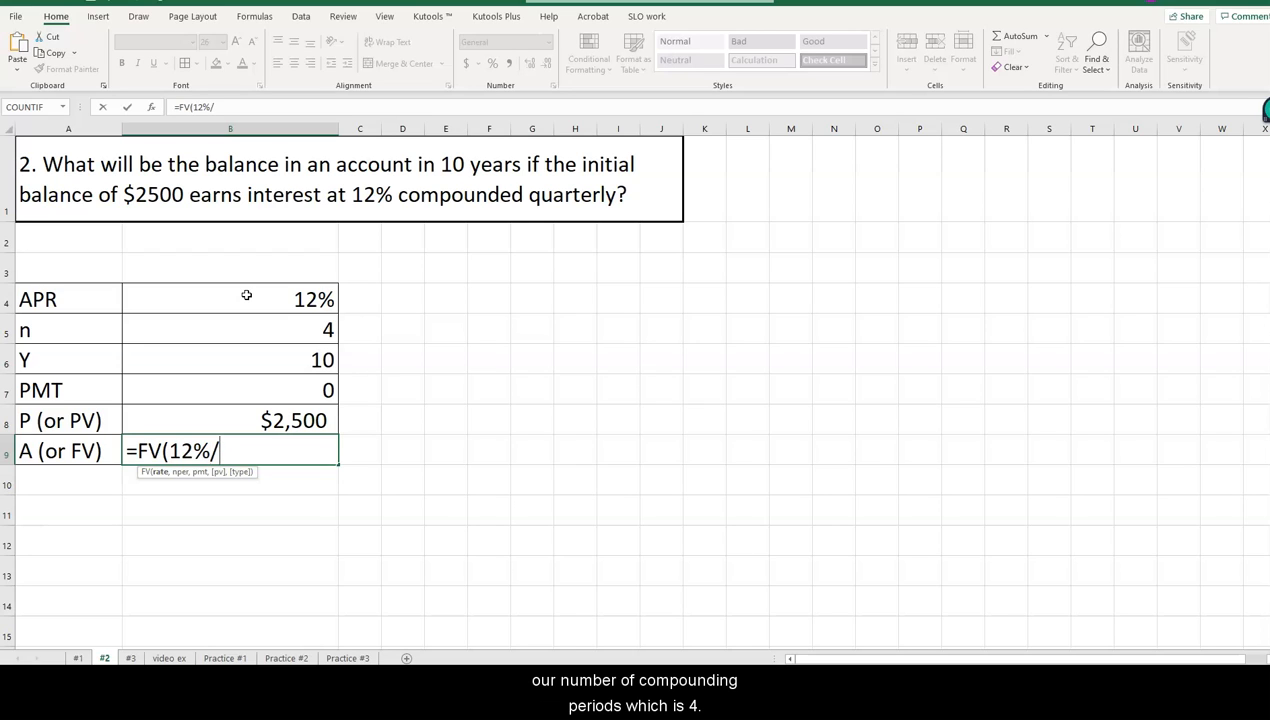
text(4)
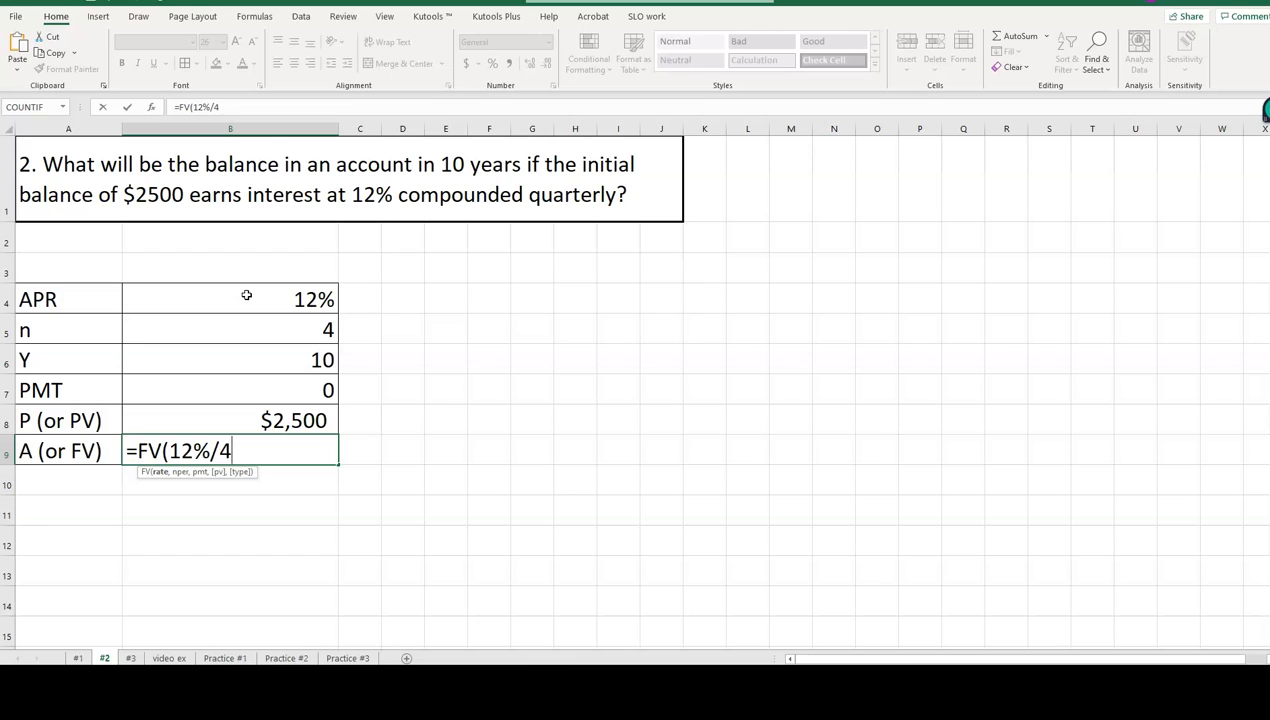
text(,4*)
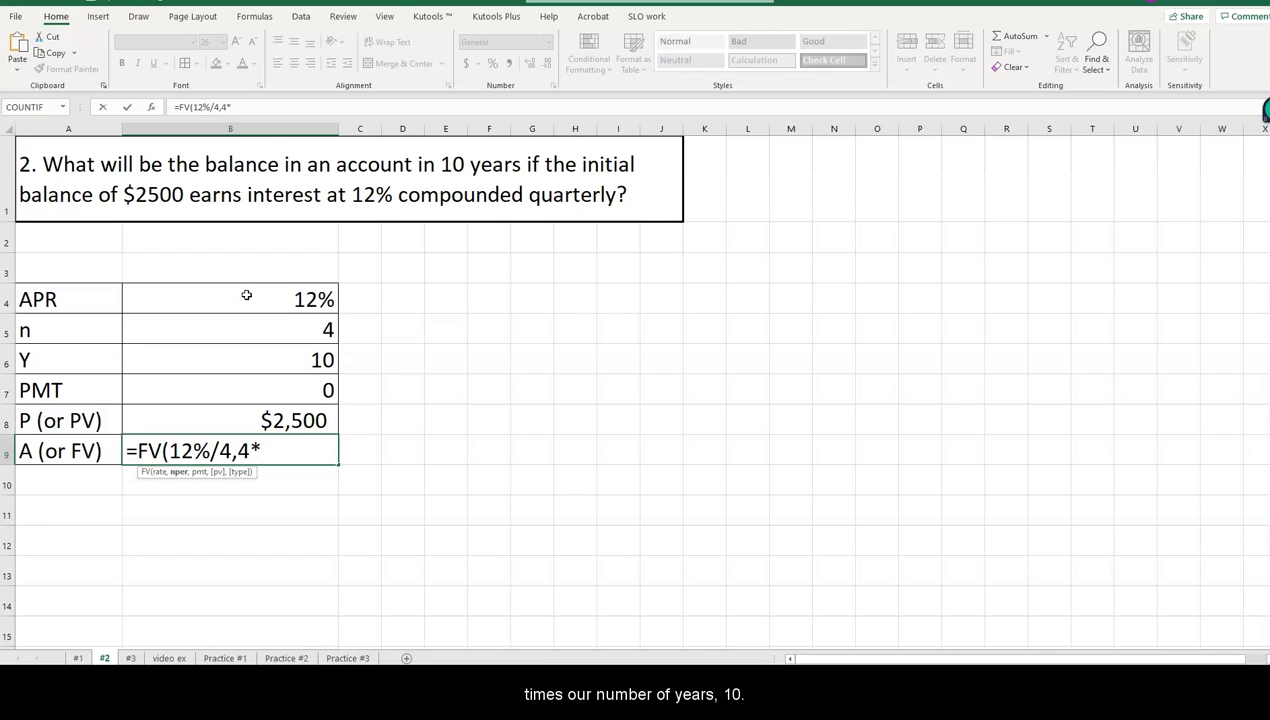
text(10)
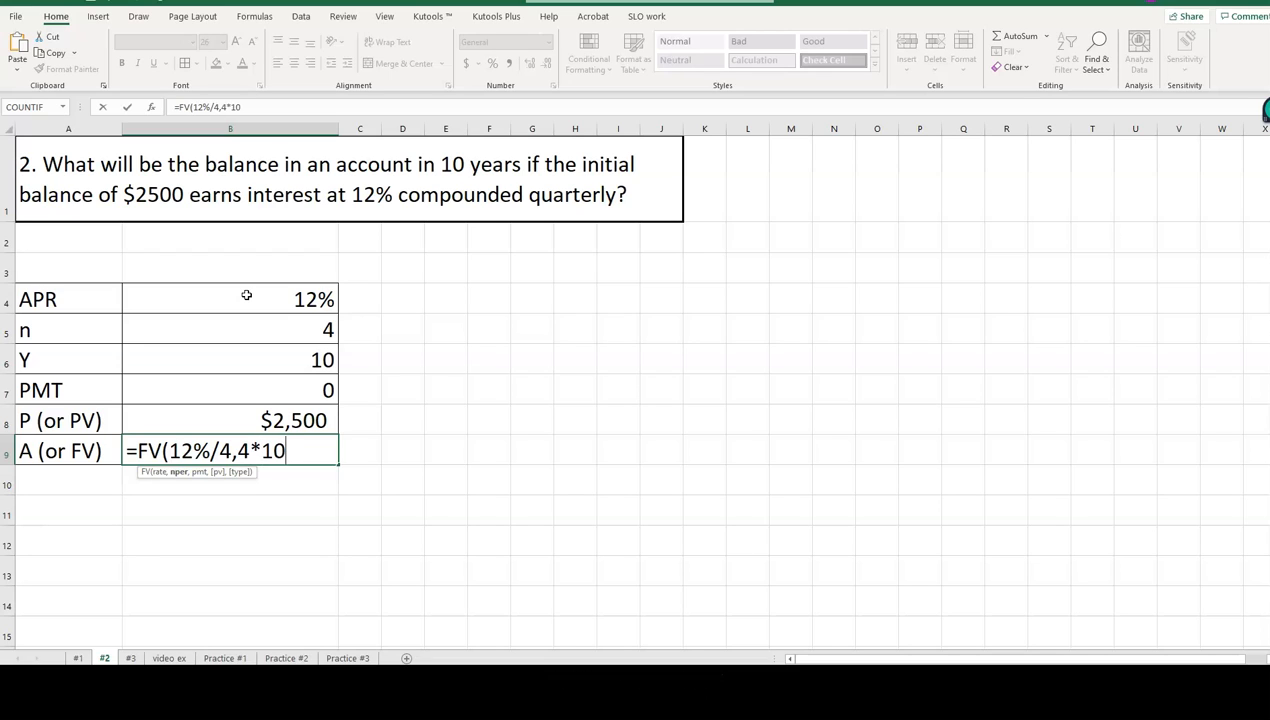
text(,)
text(-)
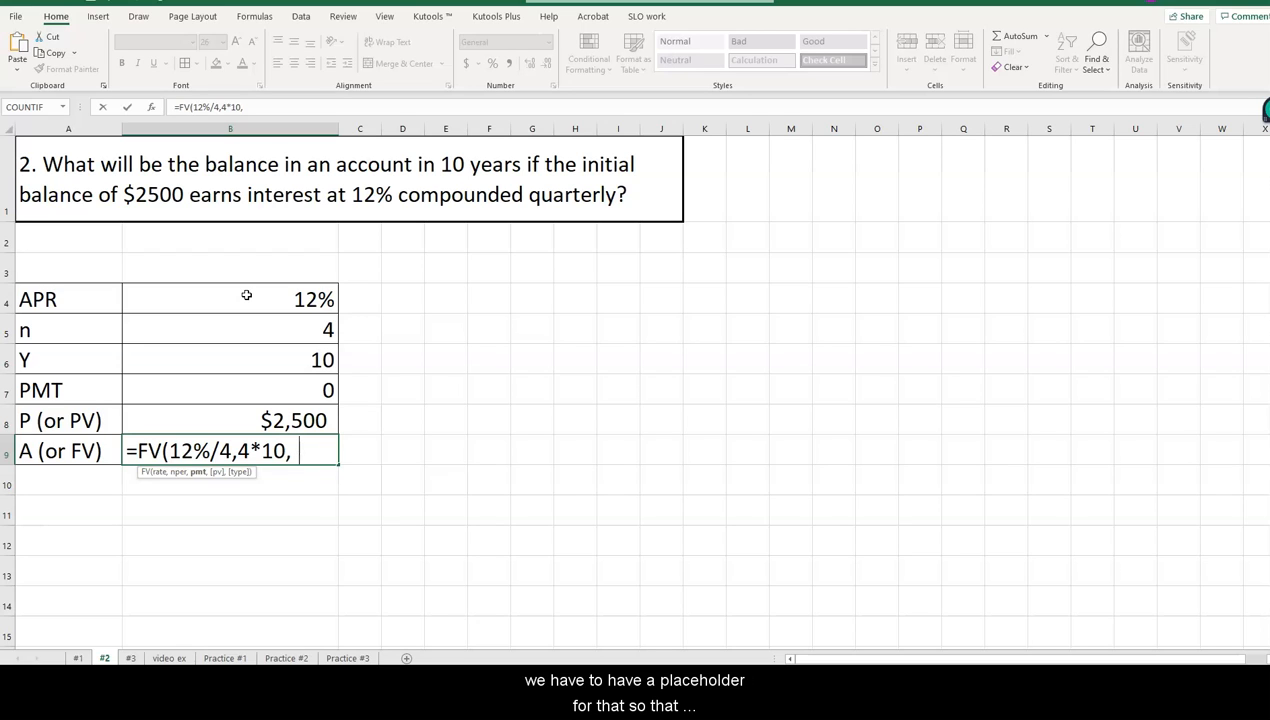
text(0,)
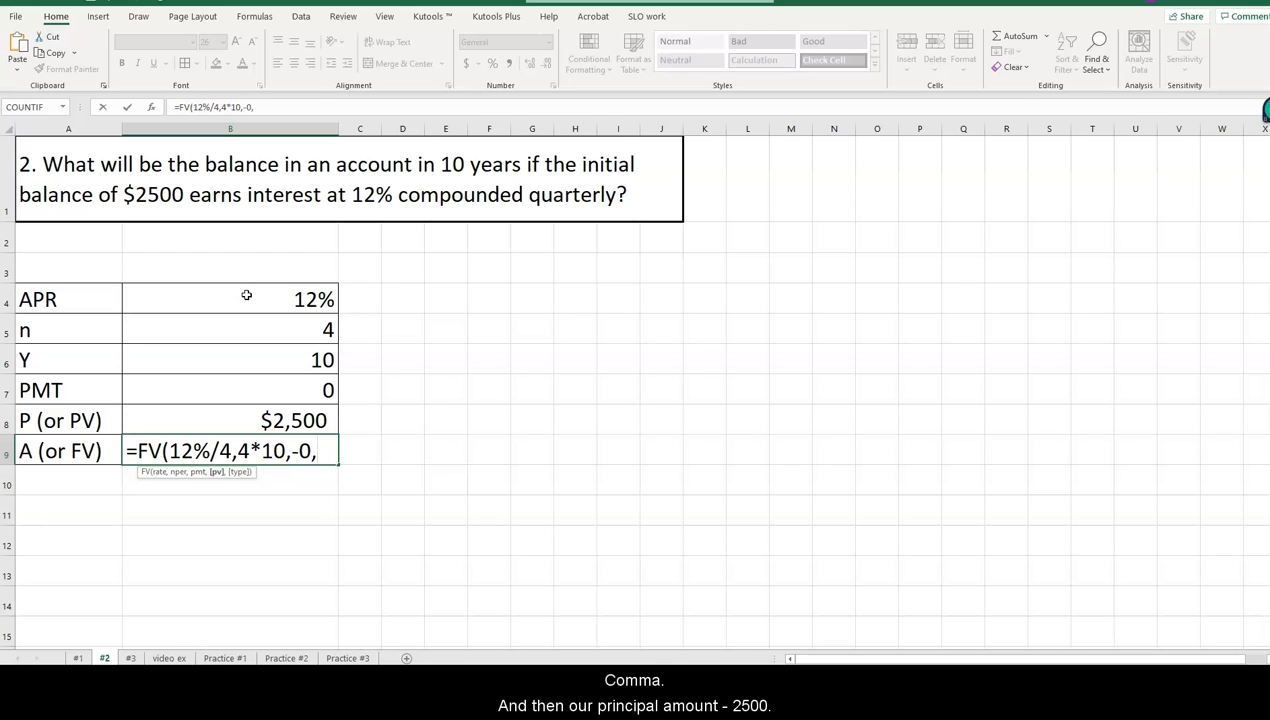
text(-2500)
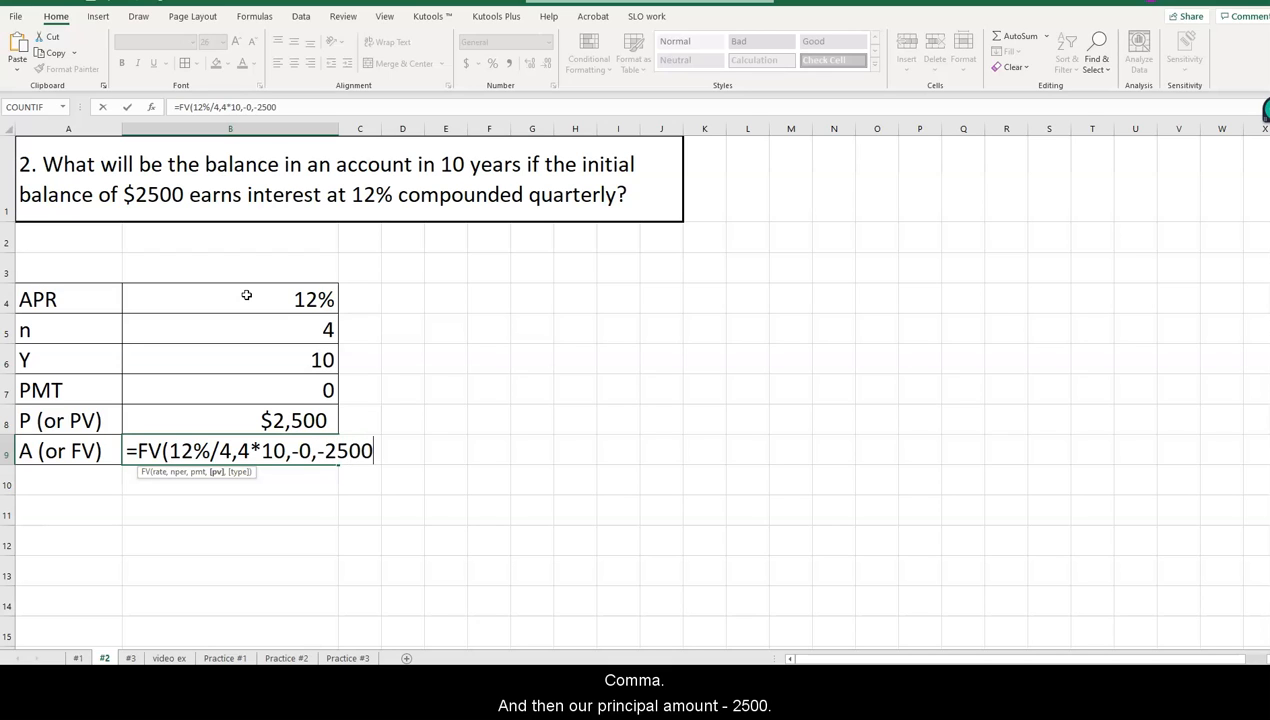
text())
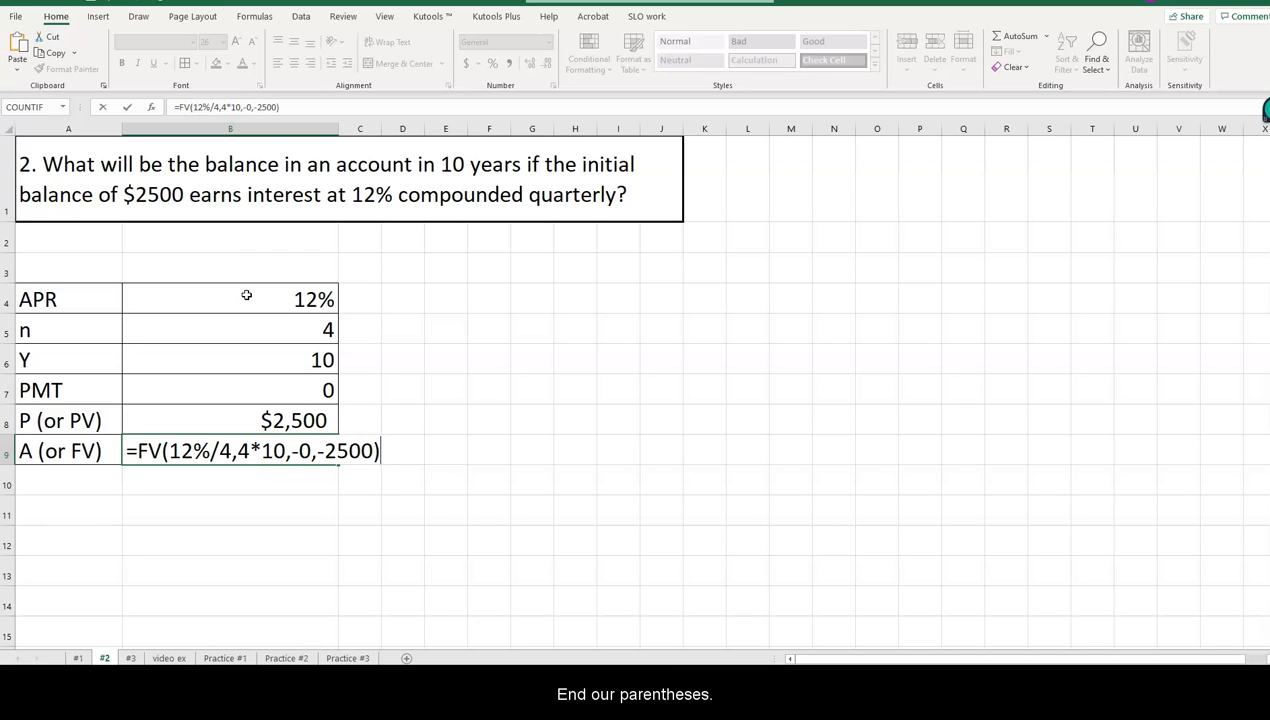
Complete the FV formula in B9 with a payment of -0 and a present value of -2500.
key(Return)
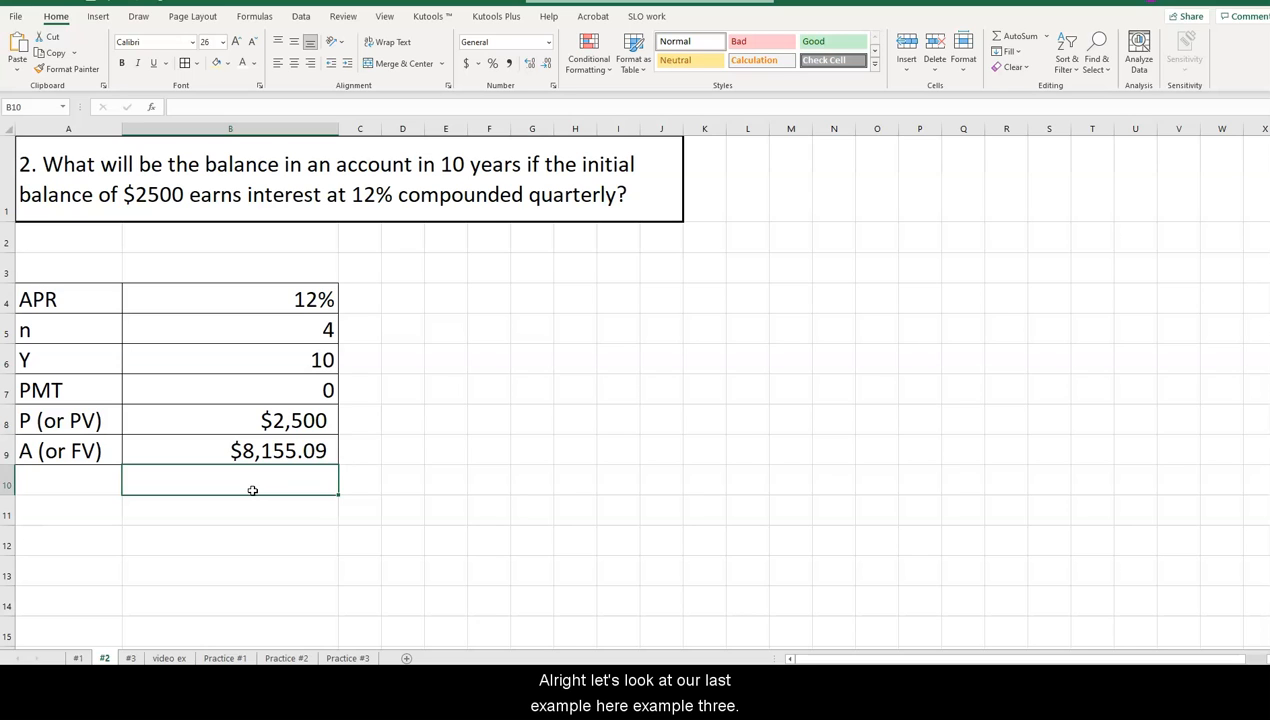
On worksheet #3, enter APR 3.5%, 12 compounding periods, 15 years and a payment of 0 in B4 through B7.
click(131, 658)
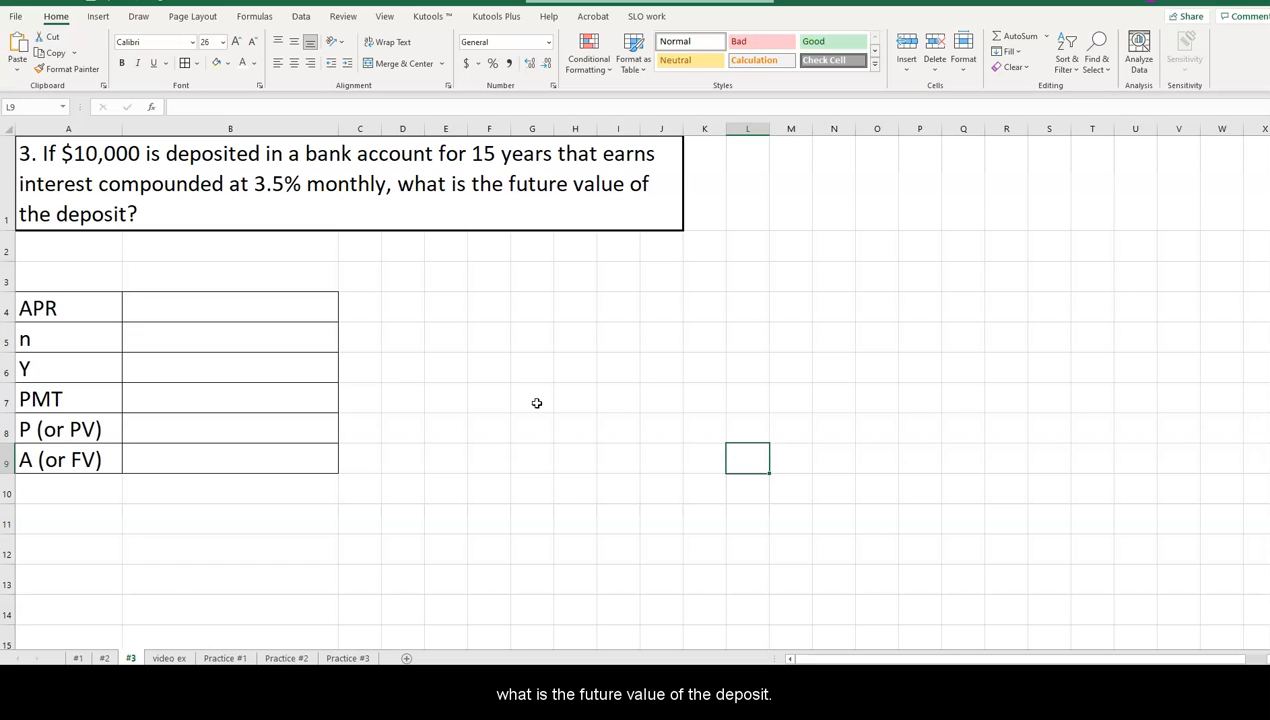
click(174, 307)
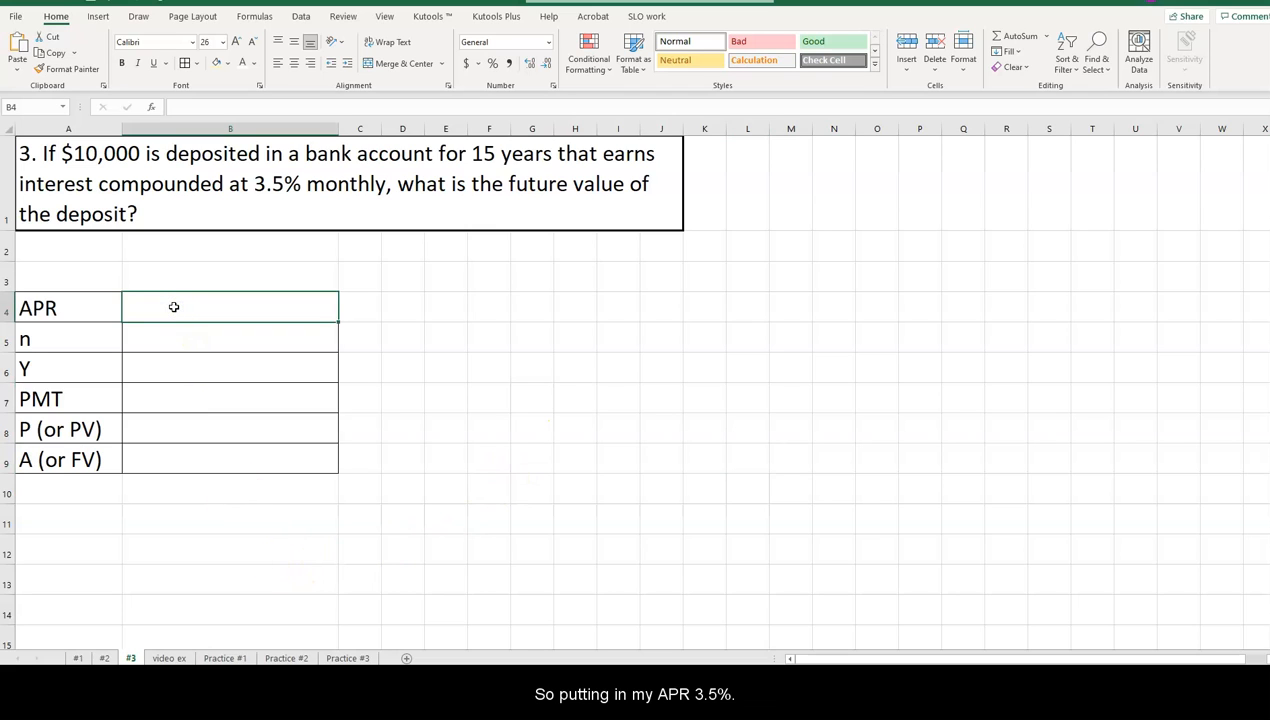
text(3.5%)
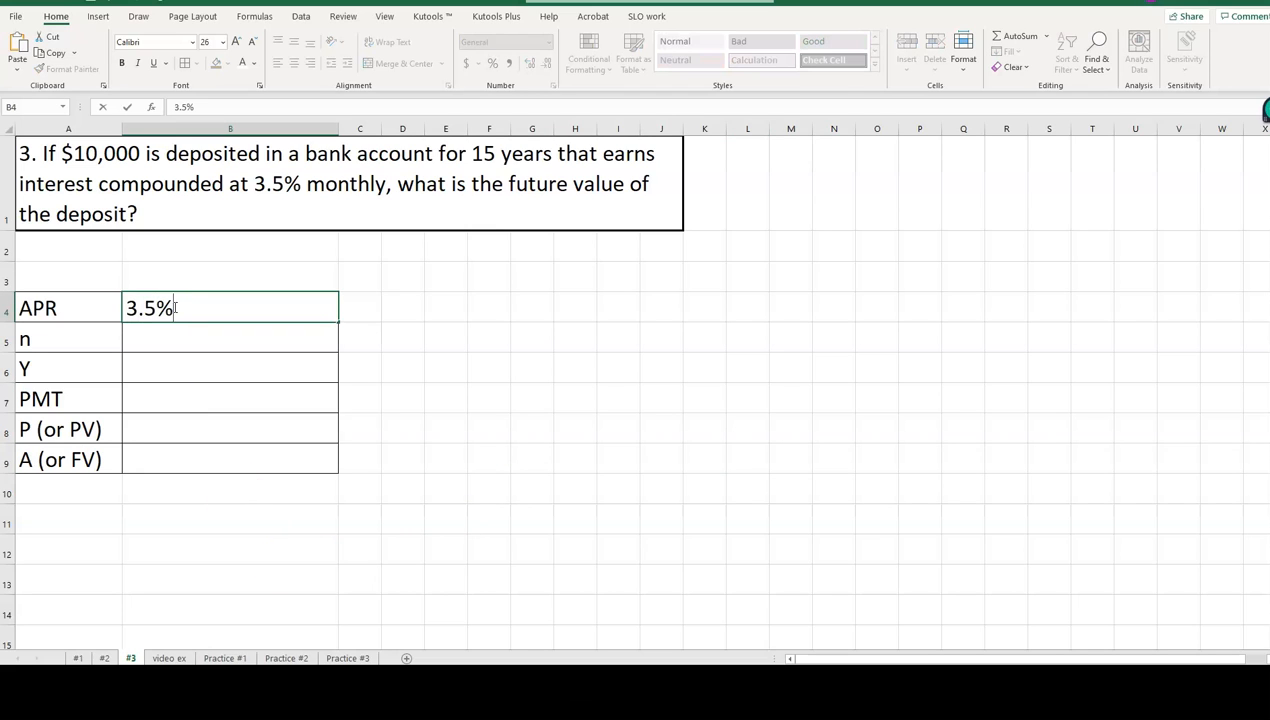
key(Return)
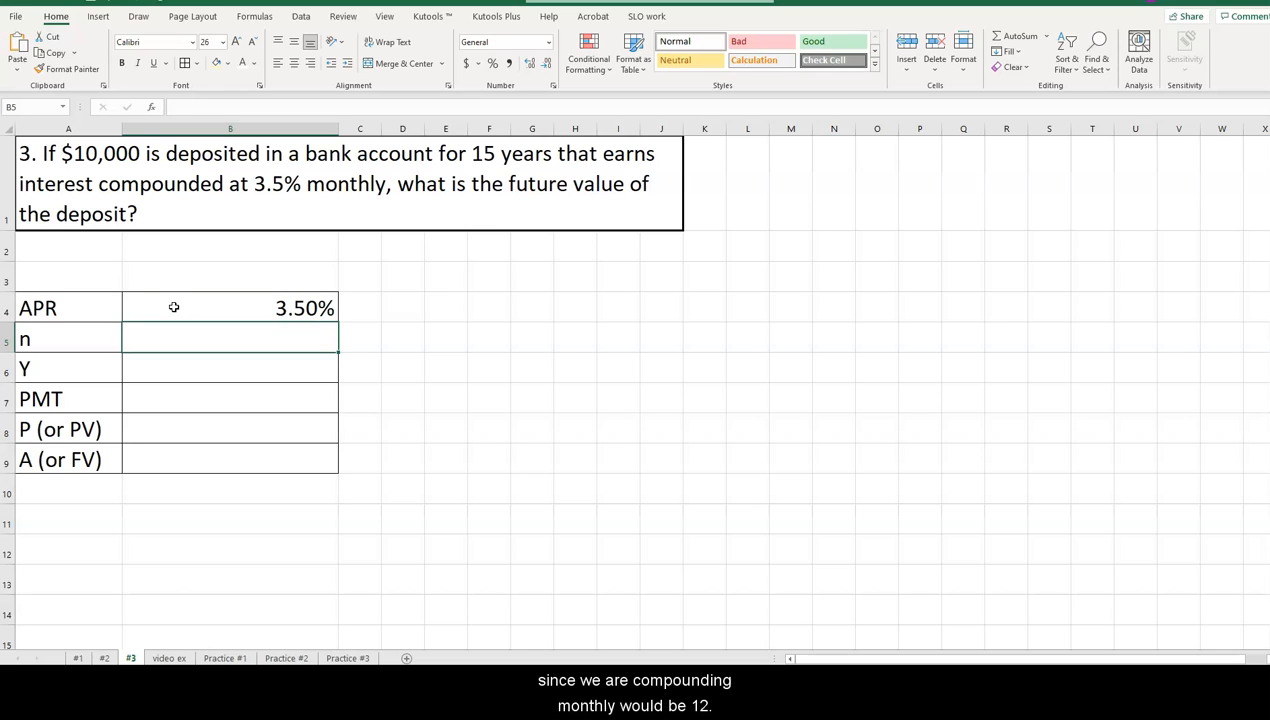
text(12)
key(Return)
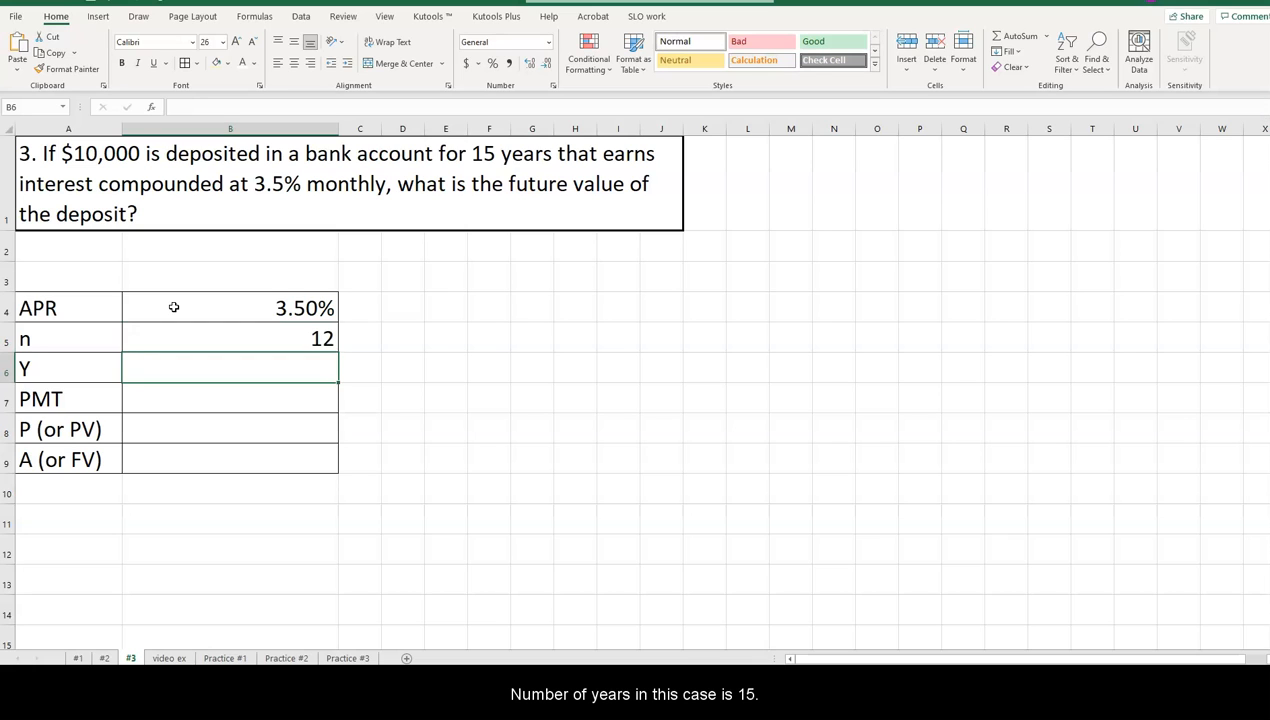
text(15)
key(Return)
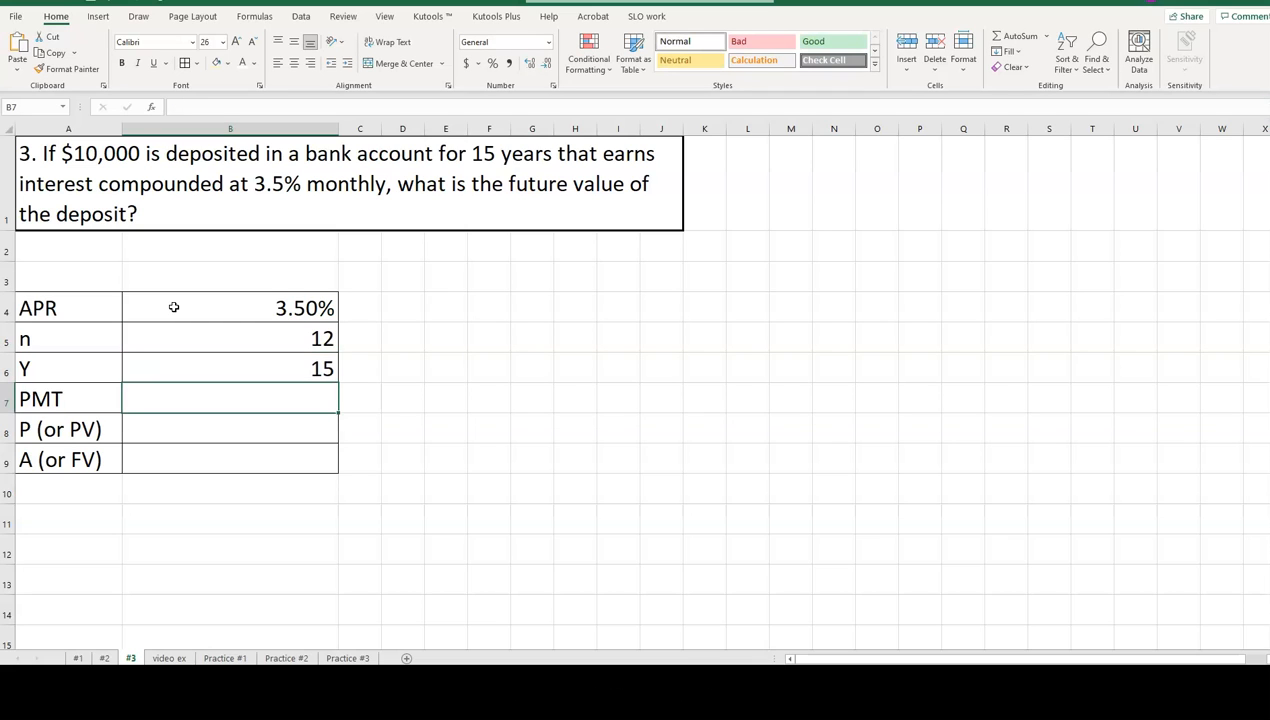
text(0)
key(Return)
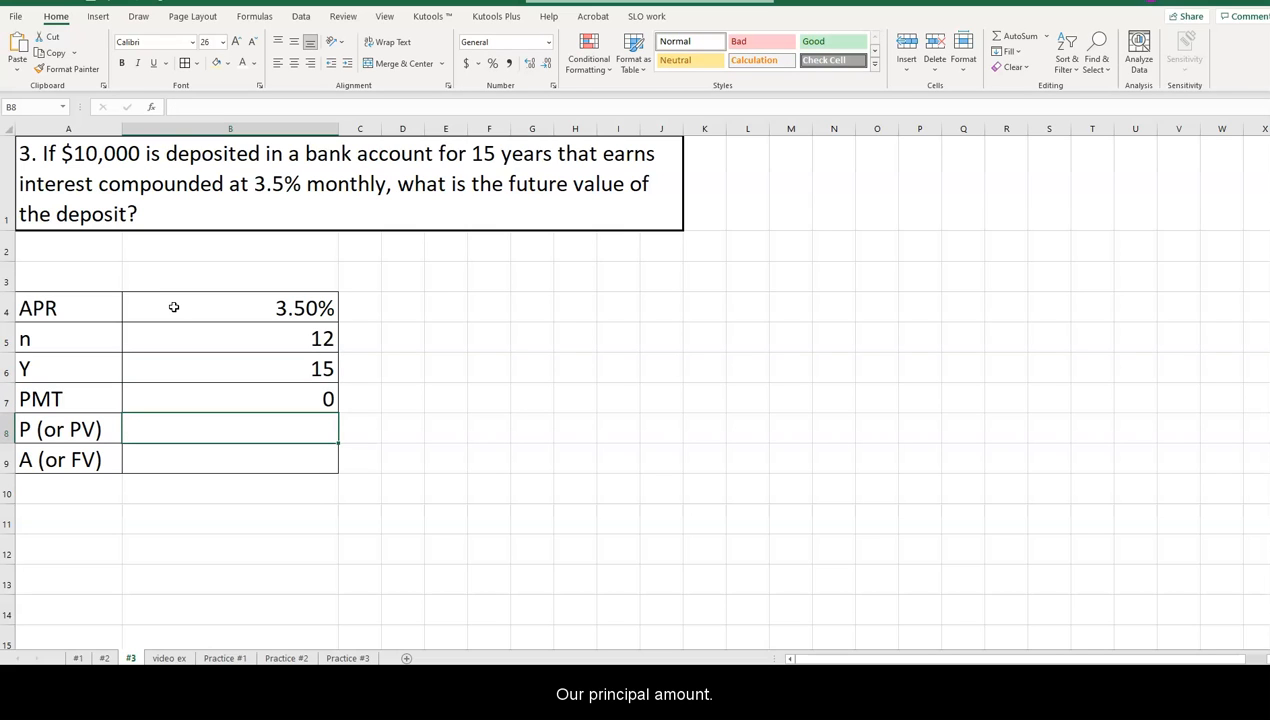
Enter $10,000 as the present value in B8, including the dollar sign.
text(10)
key(Return)
key(Return)
key(Up)
key(Up)
text(10000)
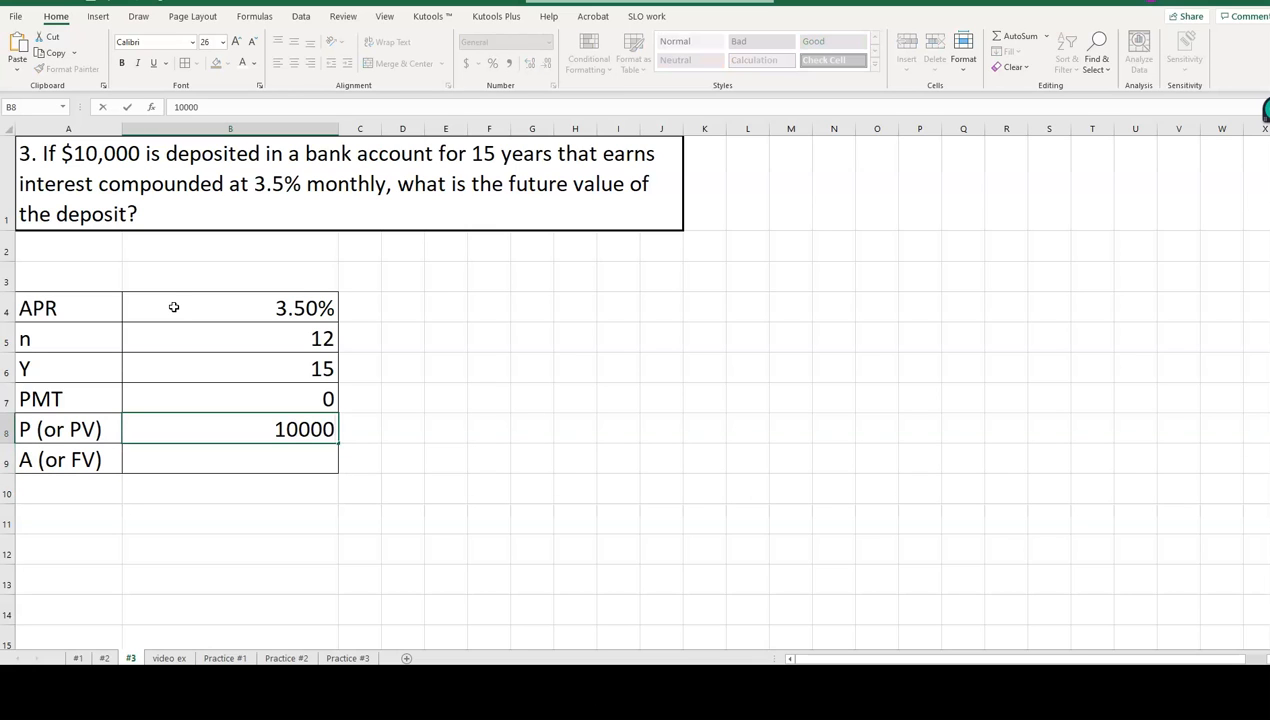
key(Return)
key(Up)
click(174, 106)
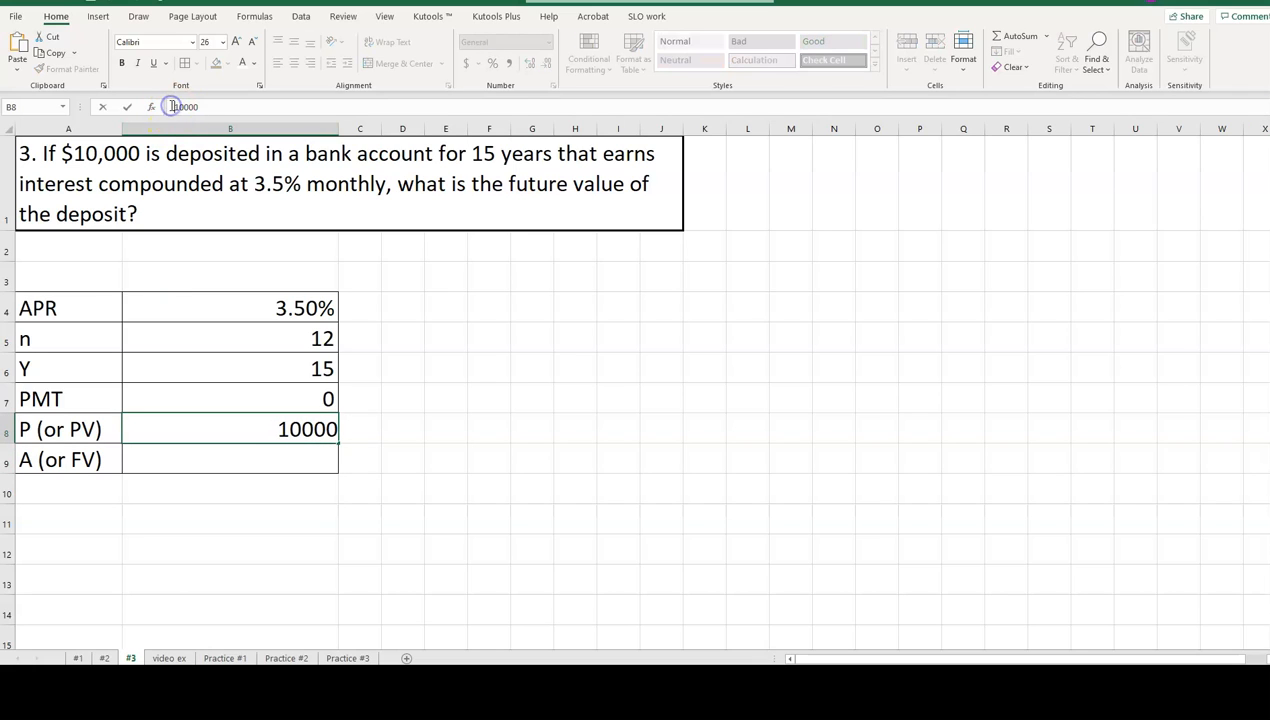
text($)
key(Return)
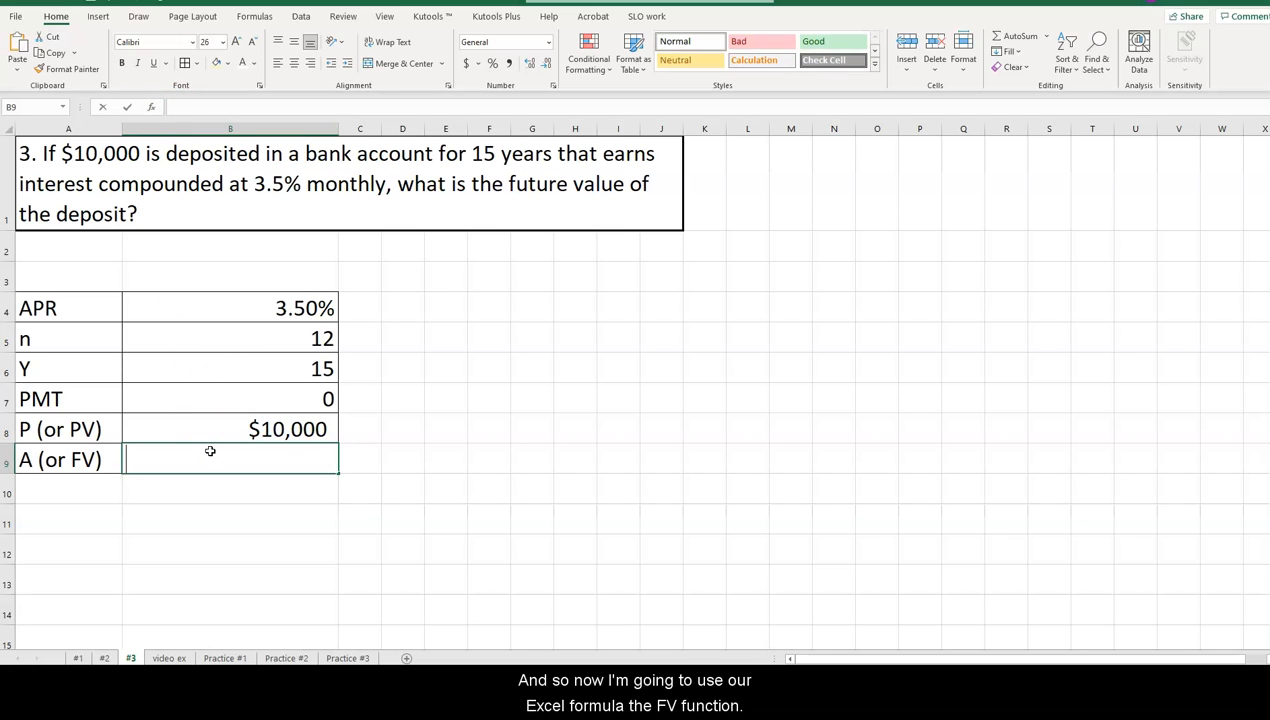
Start an FV formula in B9 with the APR divided by the compounding periods, B4/B5, as the rate.
text(+FV)
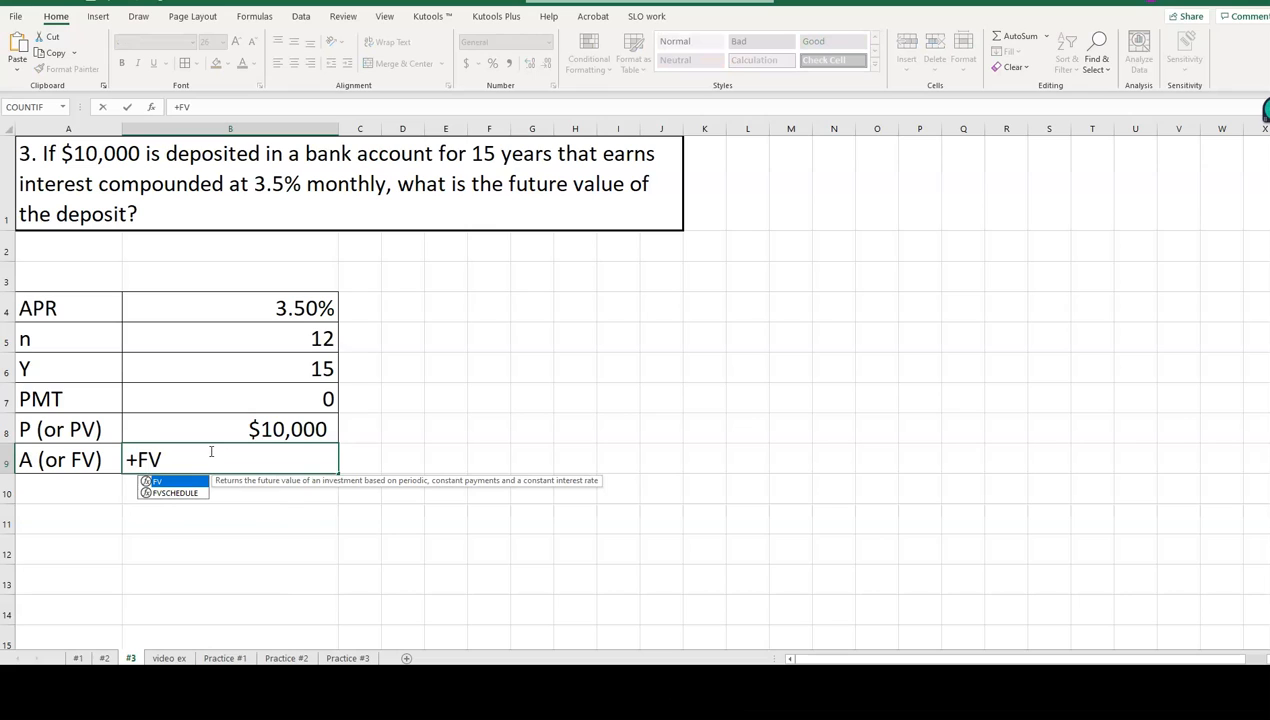
key(Escape)
text(=)
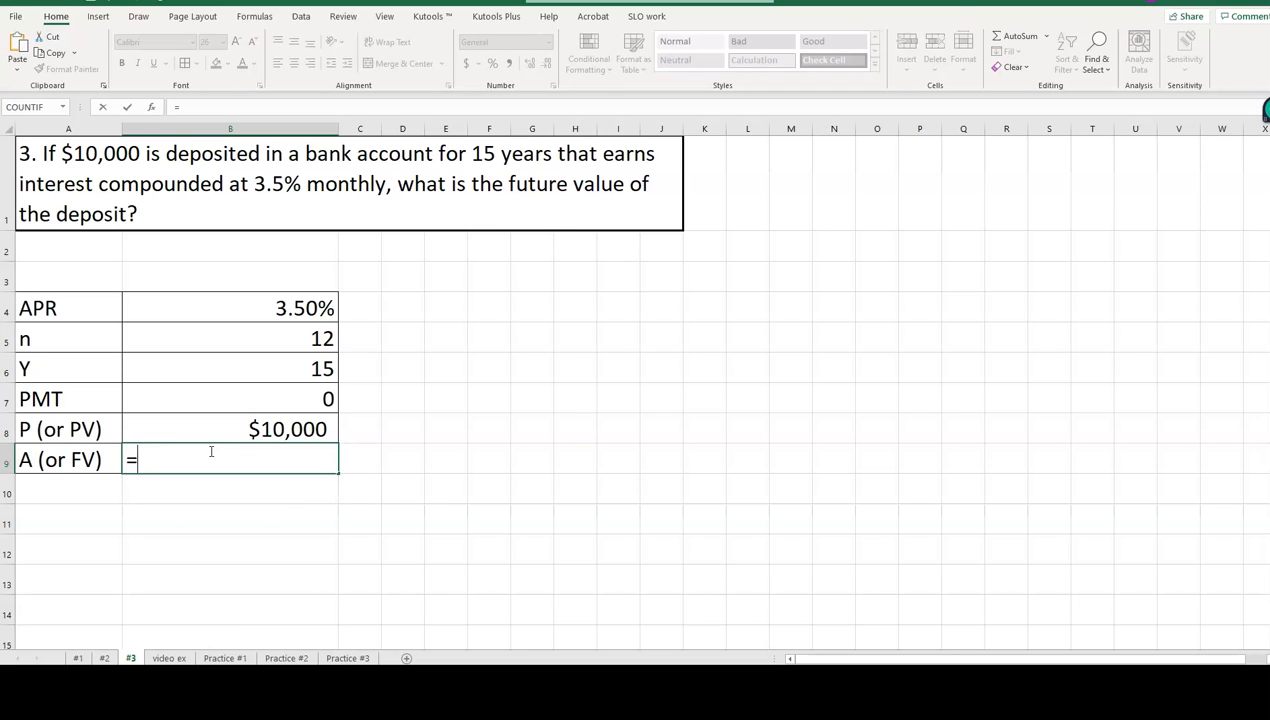
text(FV)
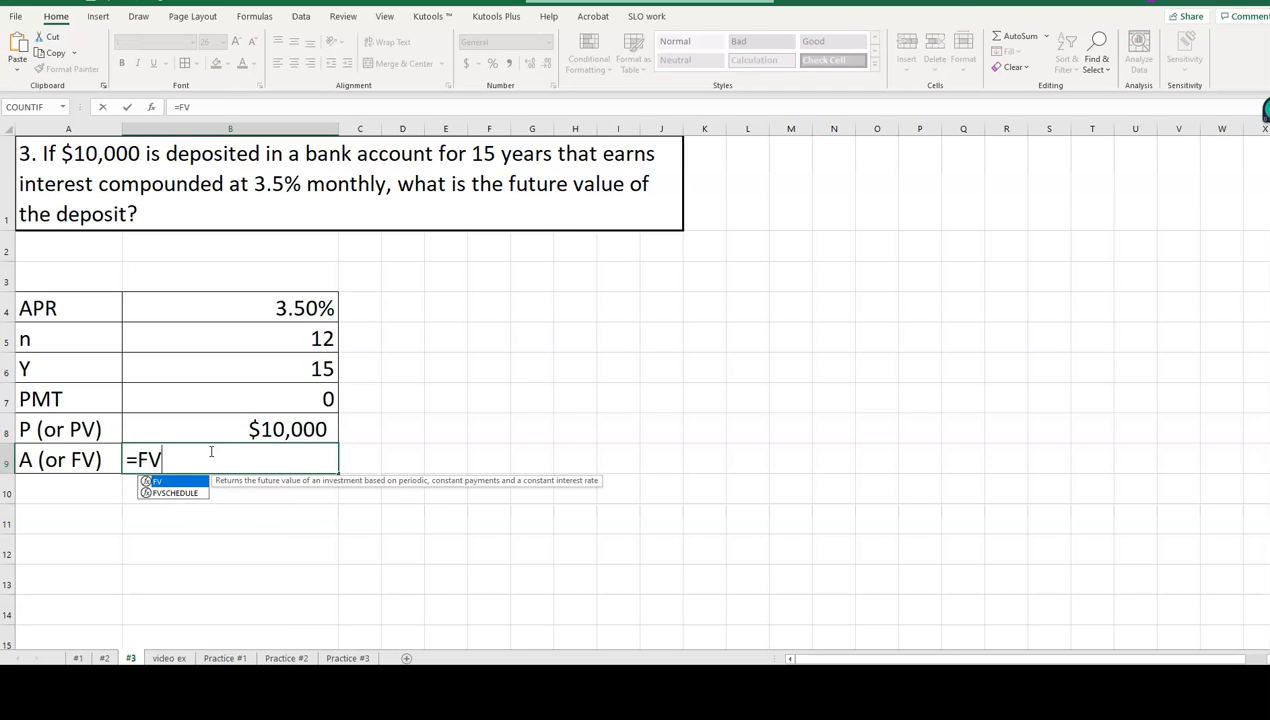
text(()
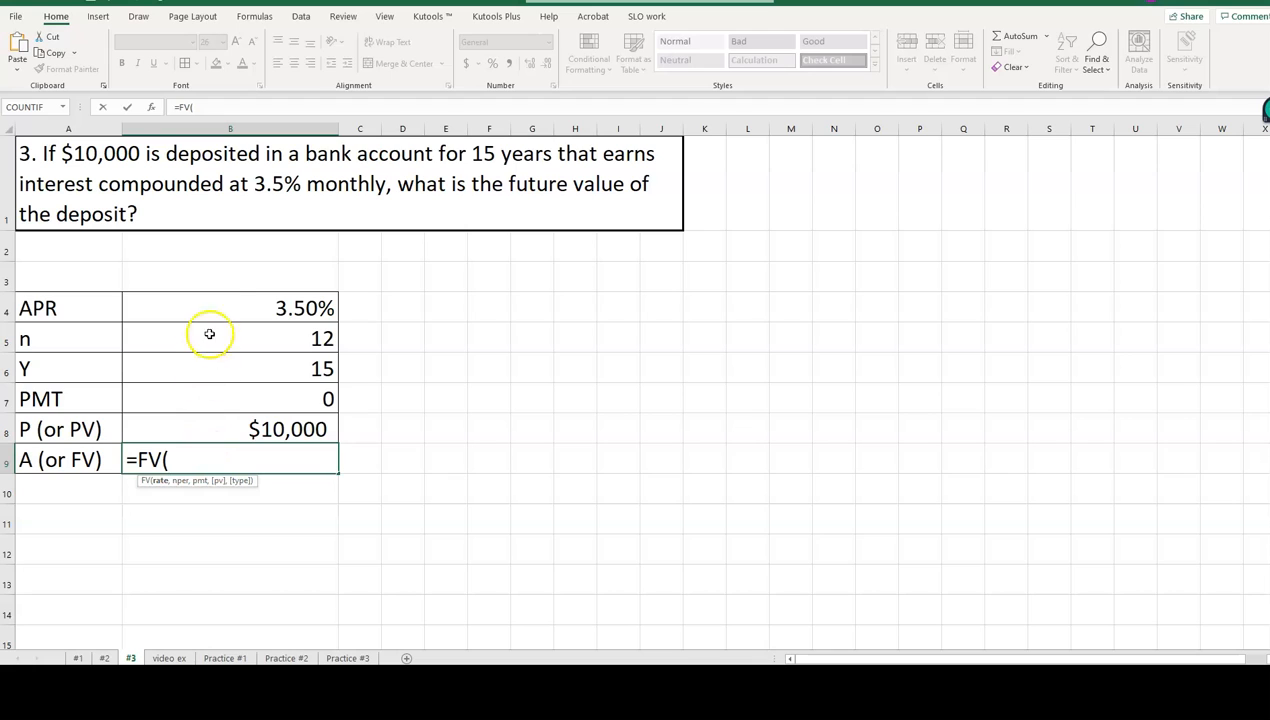
click(199, 305)
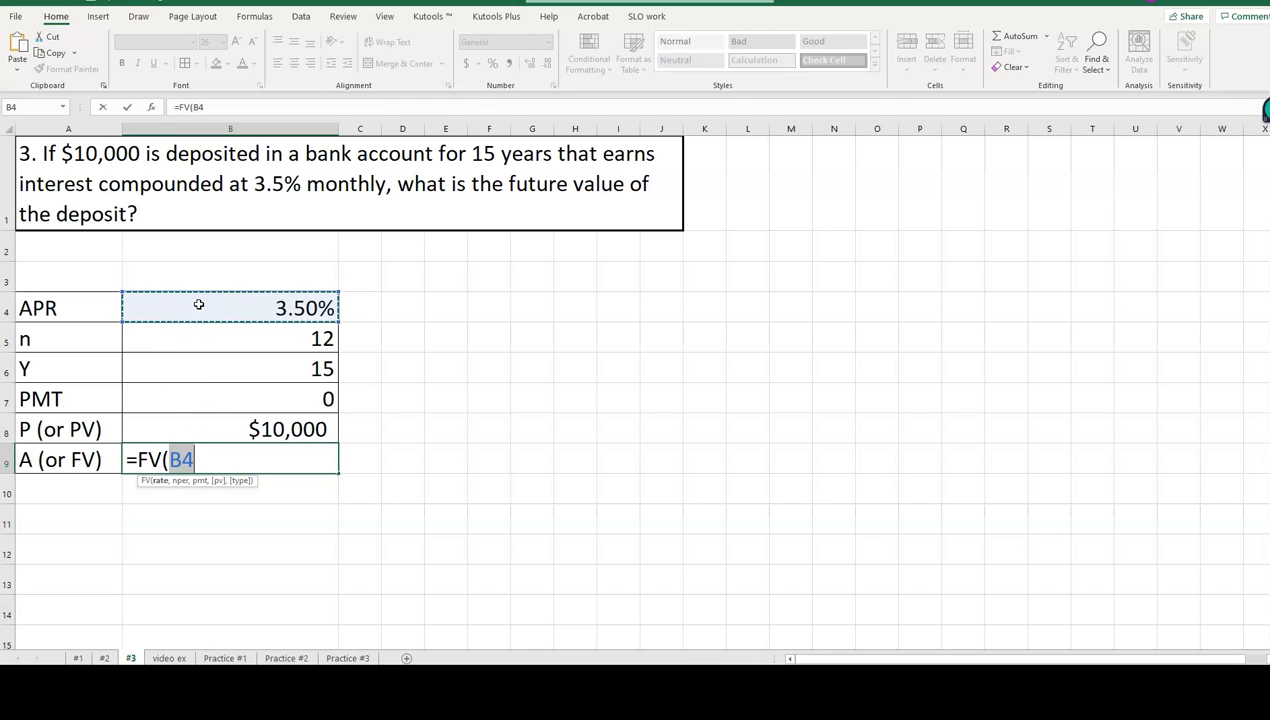
text(/)
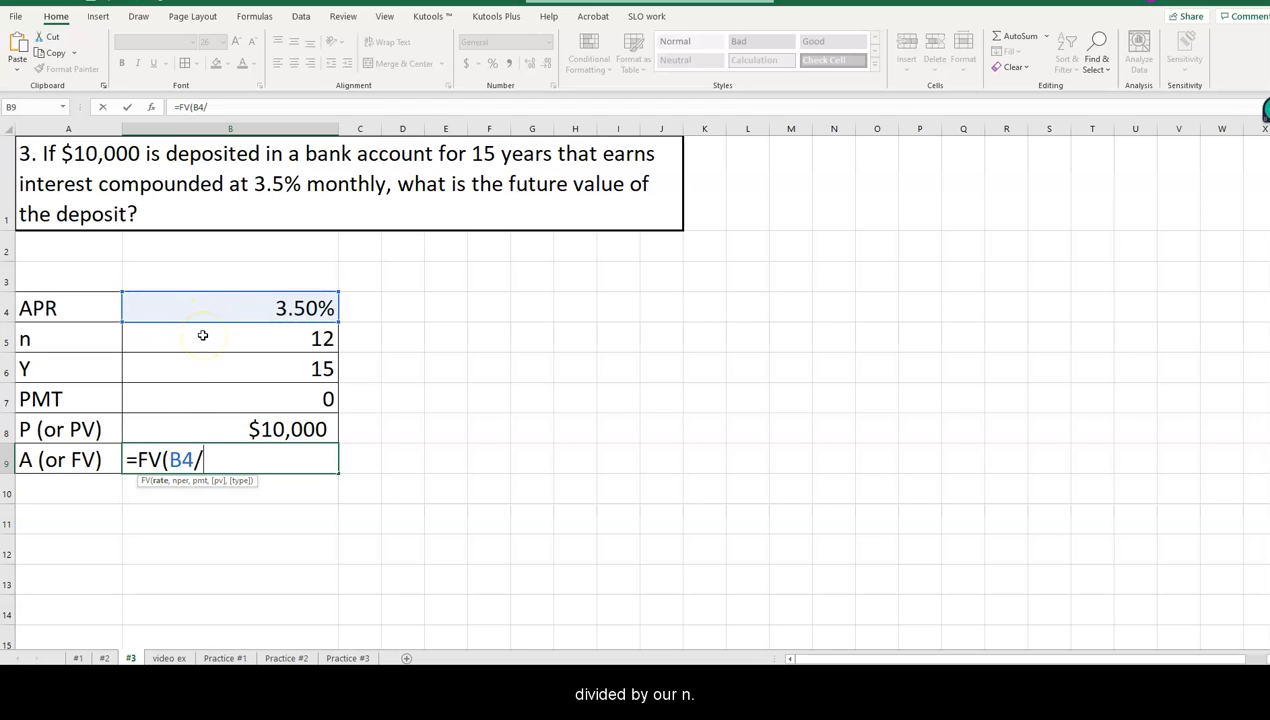
click(202, 335)
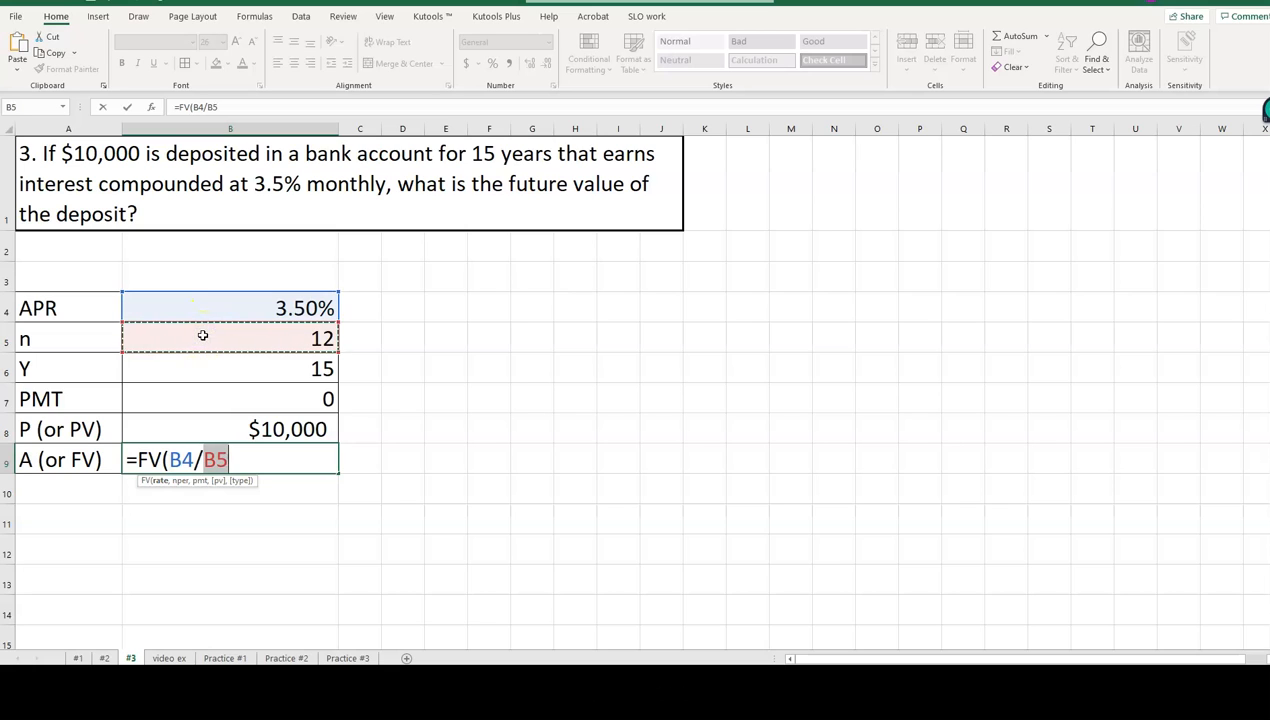
Add the compounding periods times the years, B5*B6, as the FV formula's number of periods.
text(,)
click(202, 335)
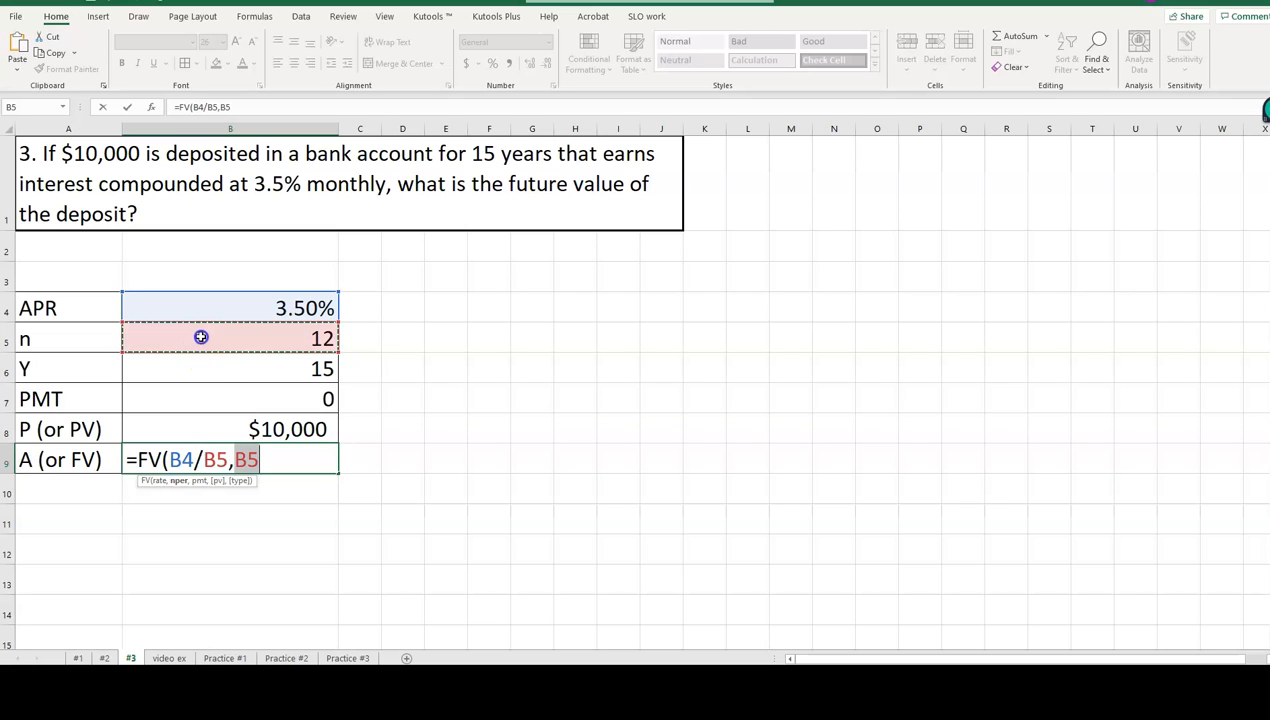
text(*)
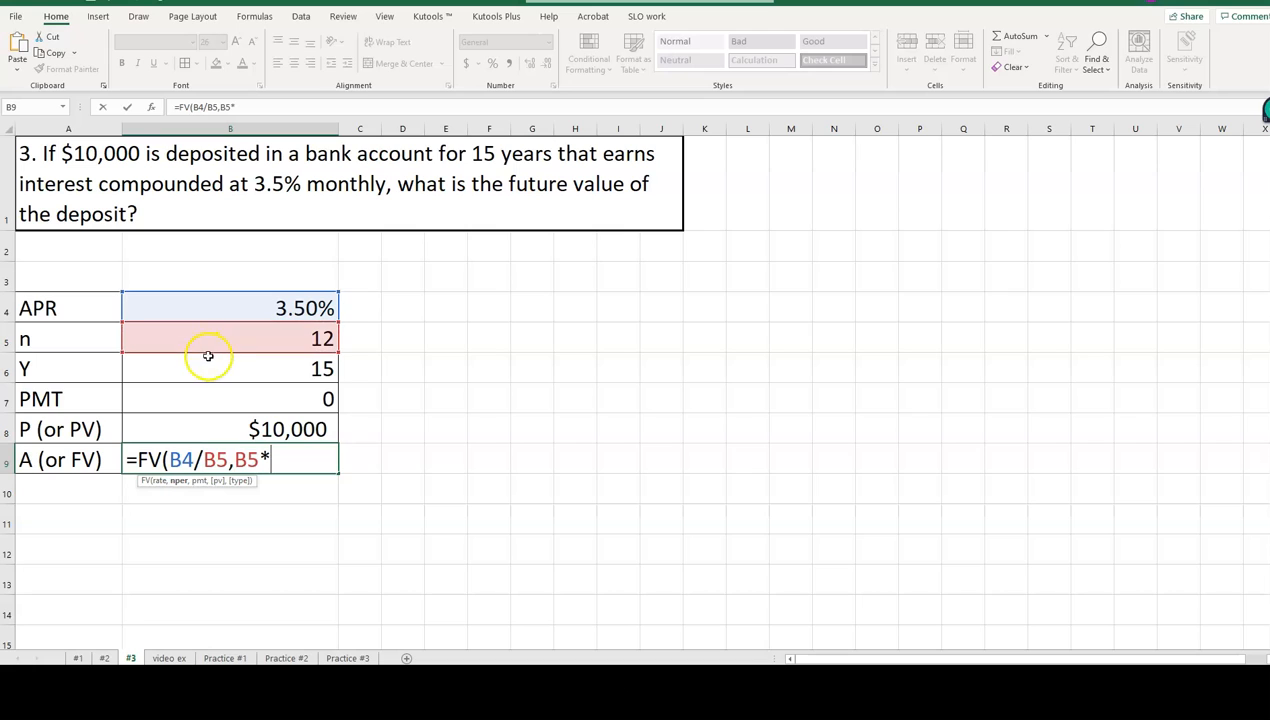
click(207, 370)
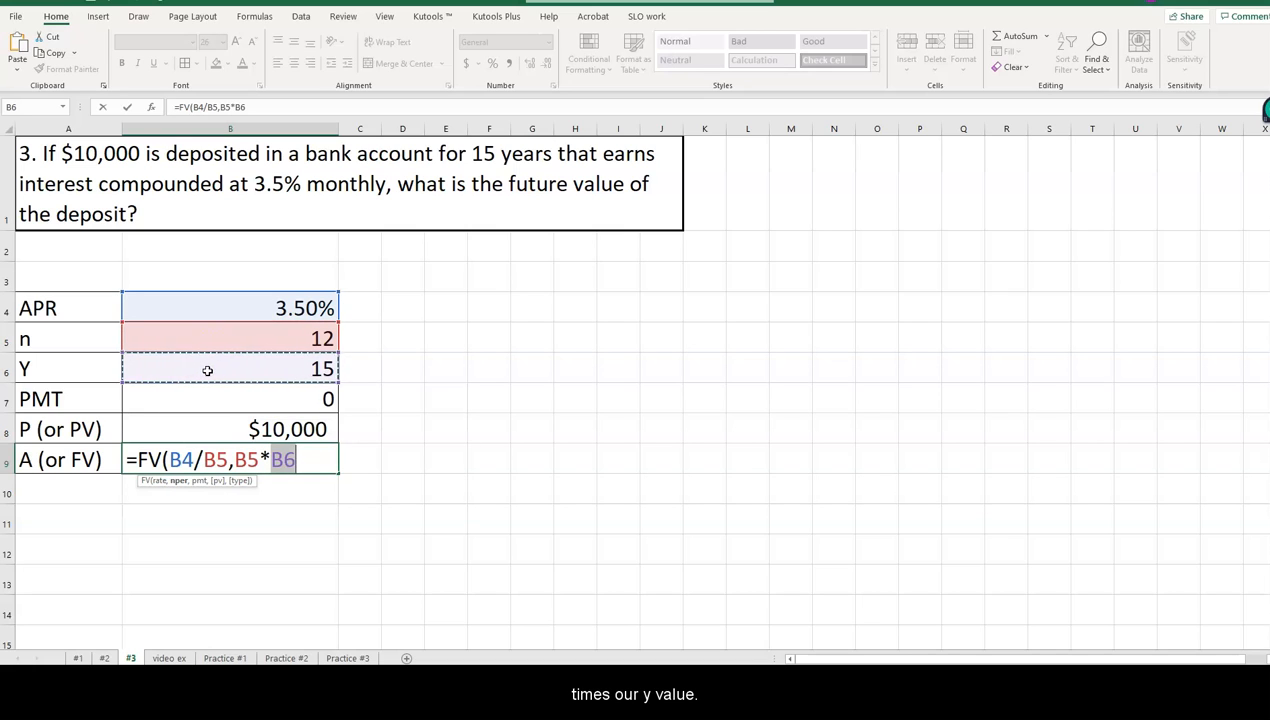
Complete the FV formula in B9 with -B7 as the payment and -B8 as the present value.
text(,)
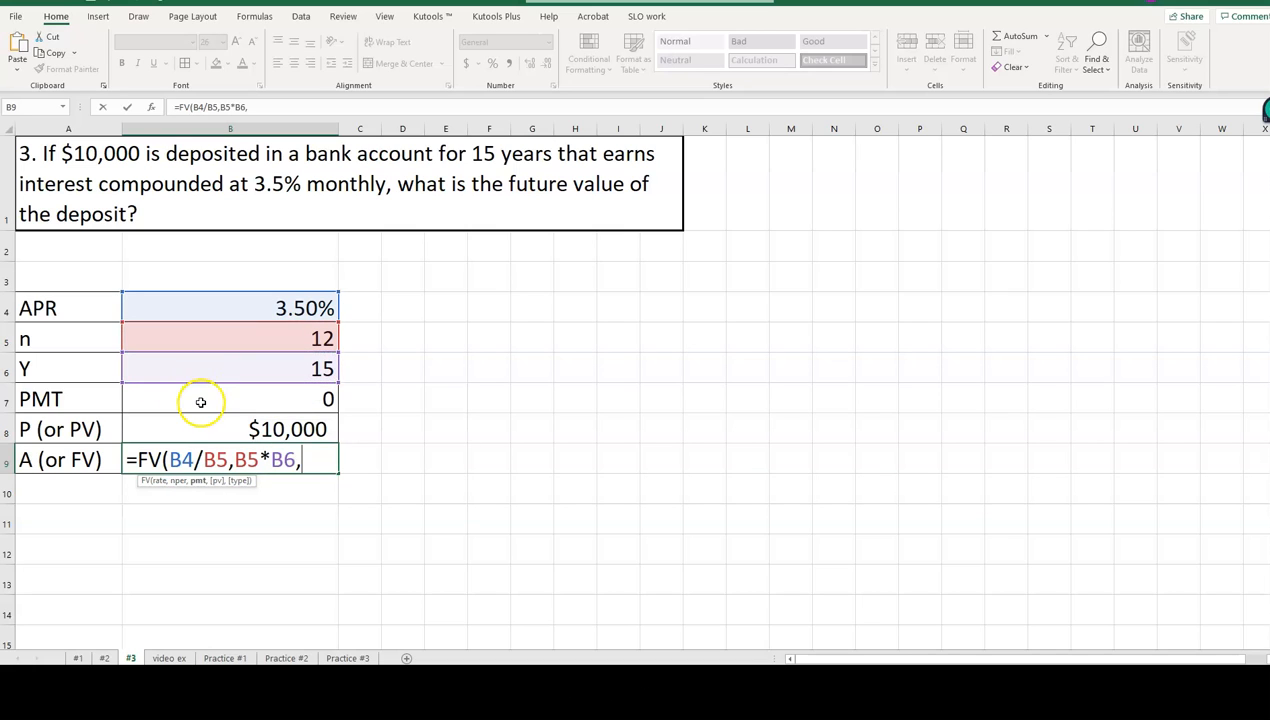
text(-)
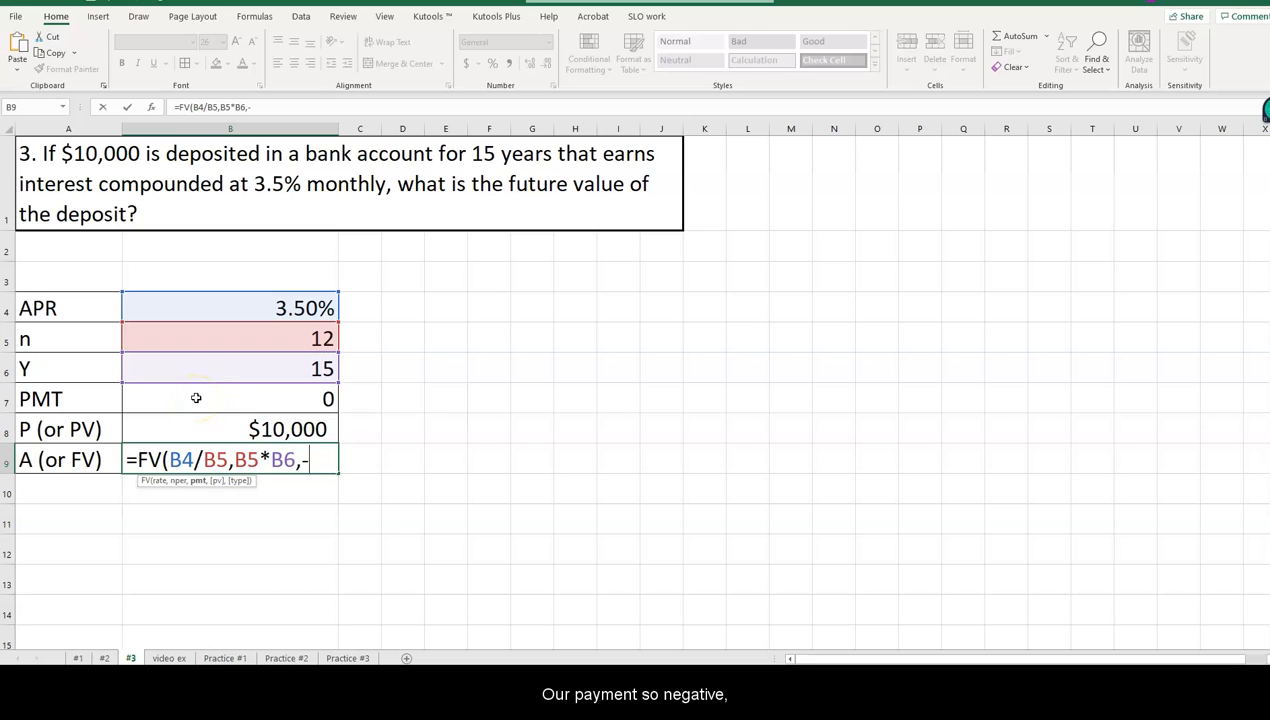
click(196, 398)
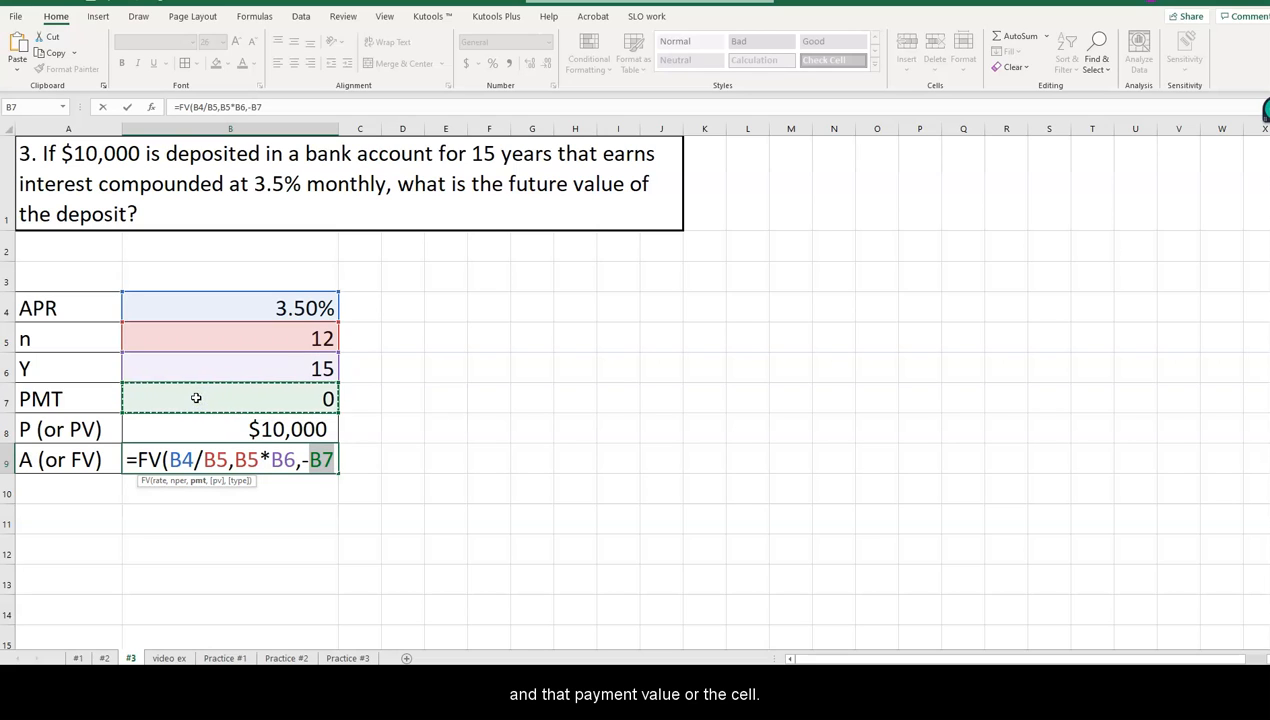
text(,)
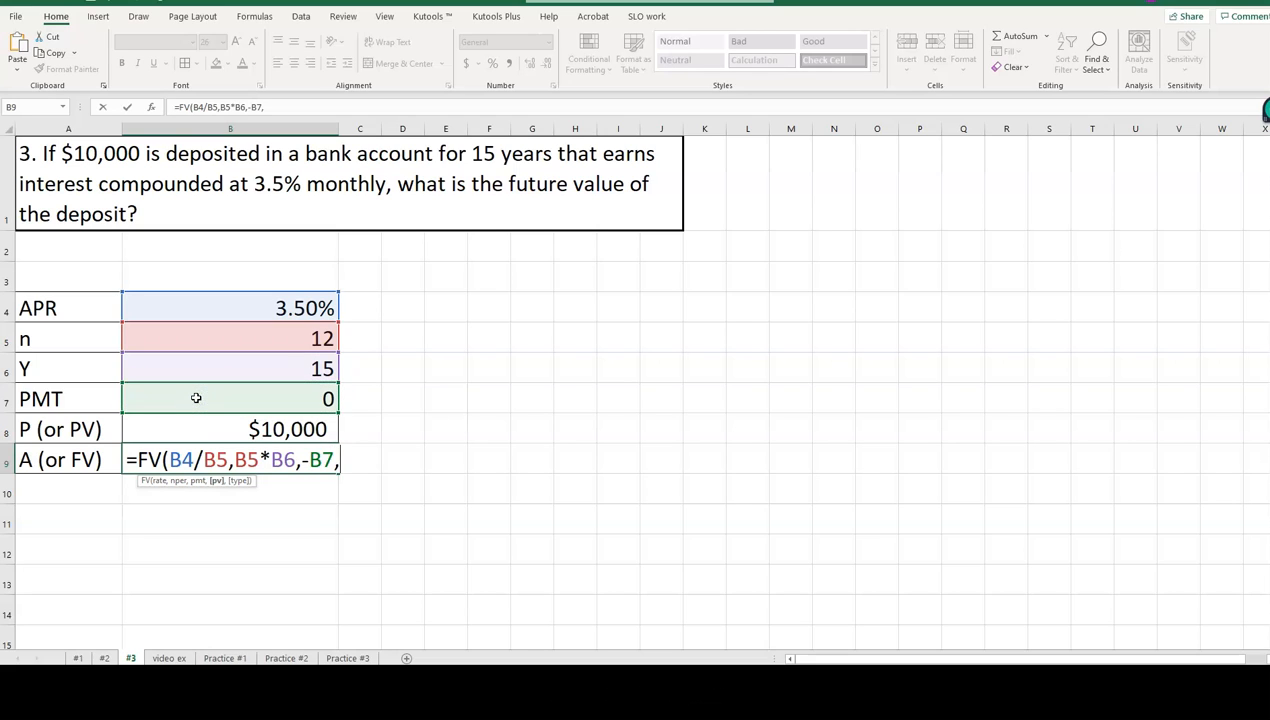
text(-)
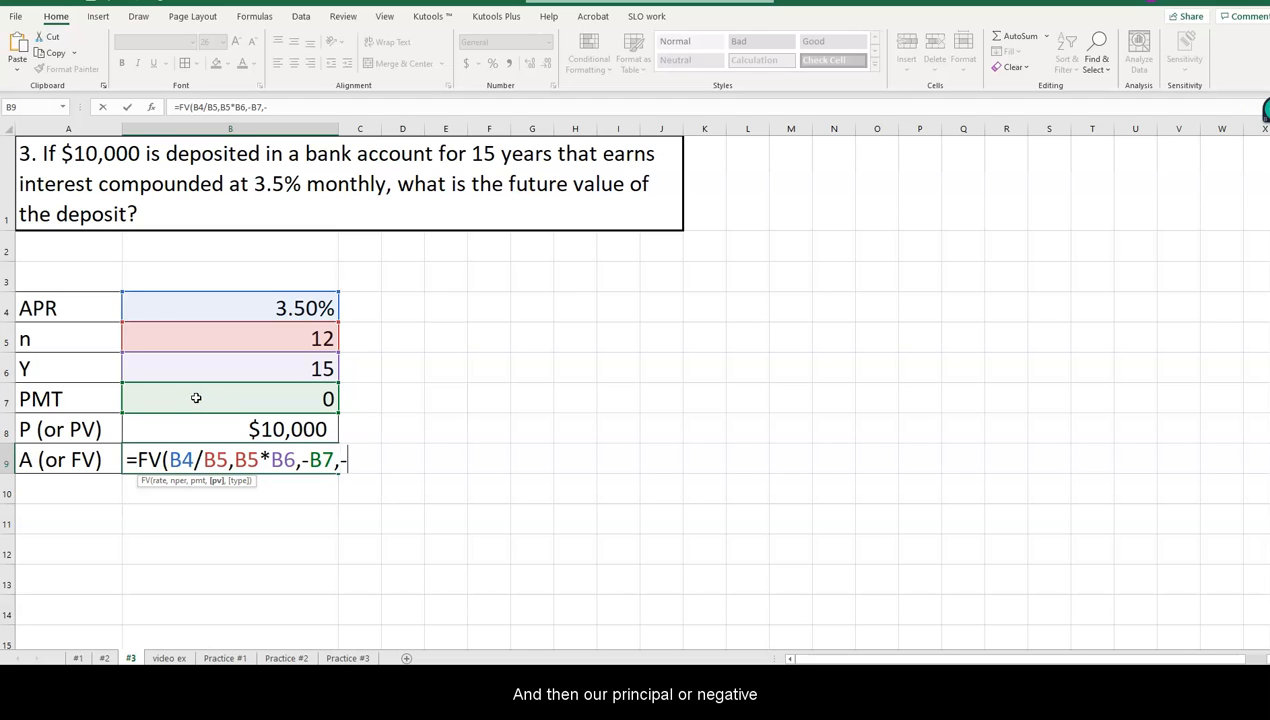
click(209, 429)
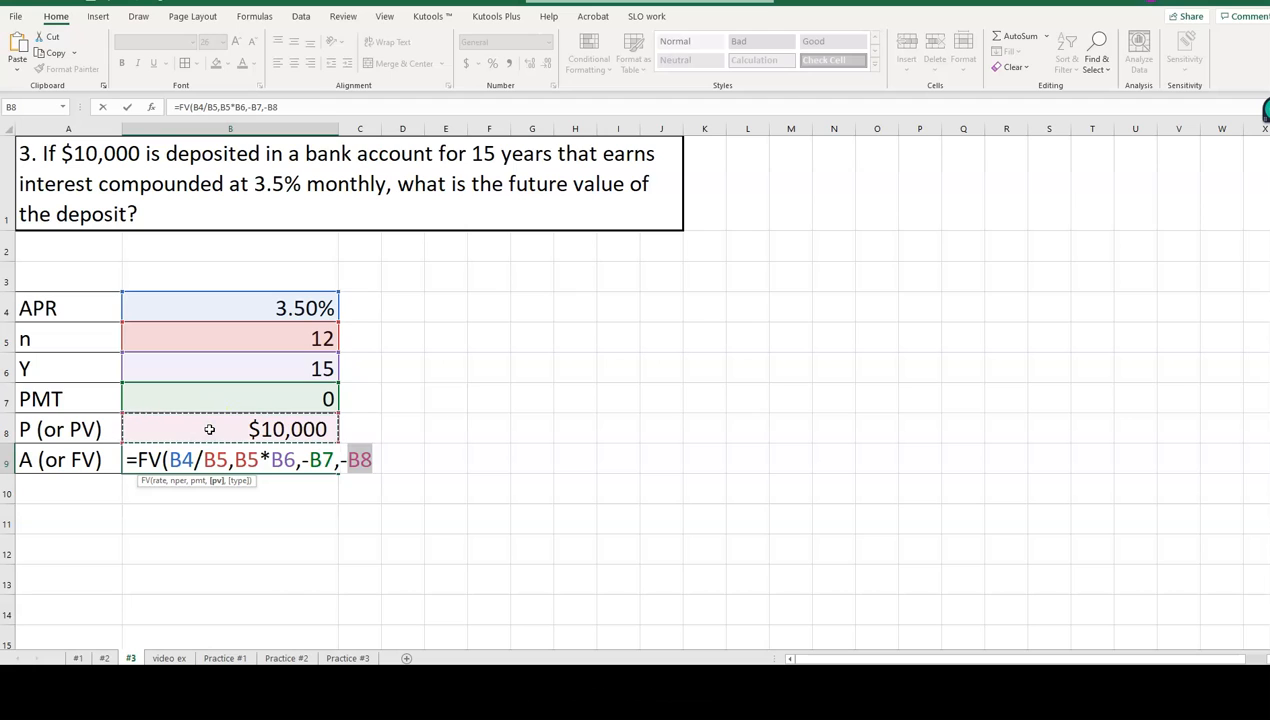
text())
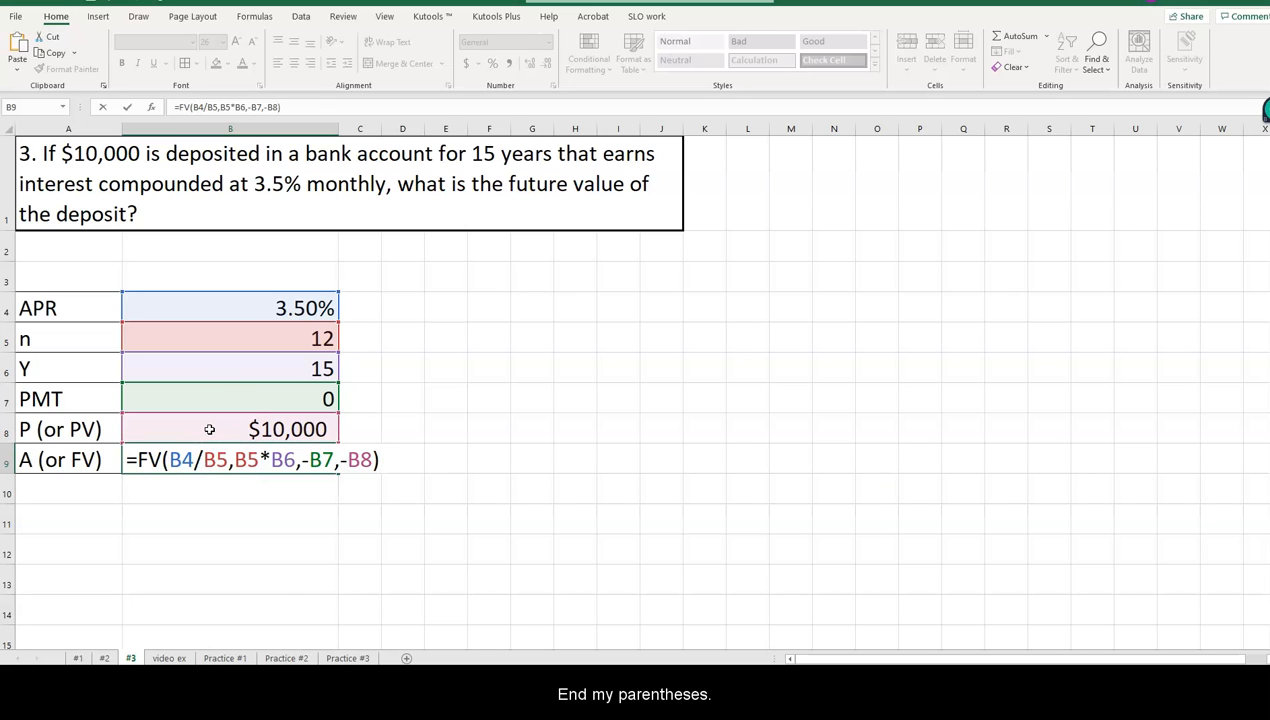
key(Return)
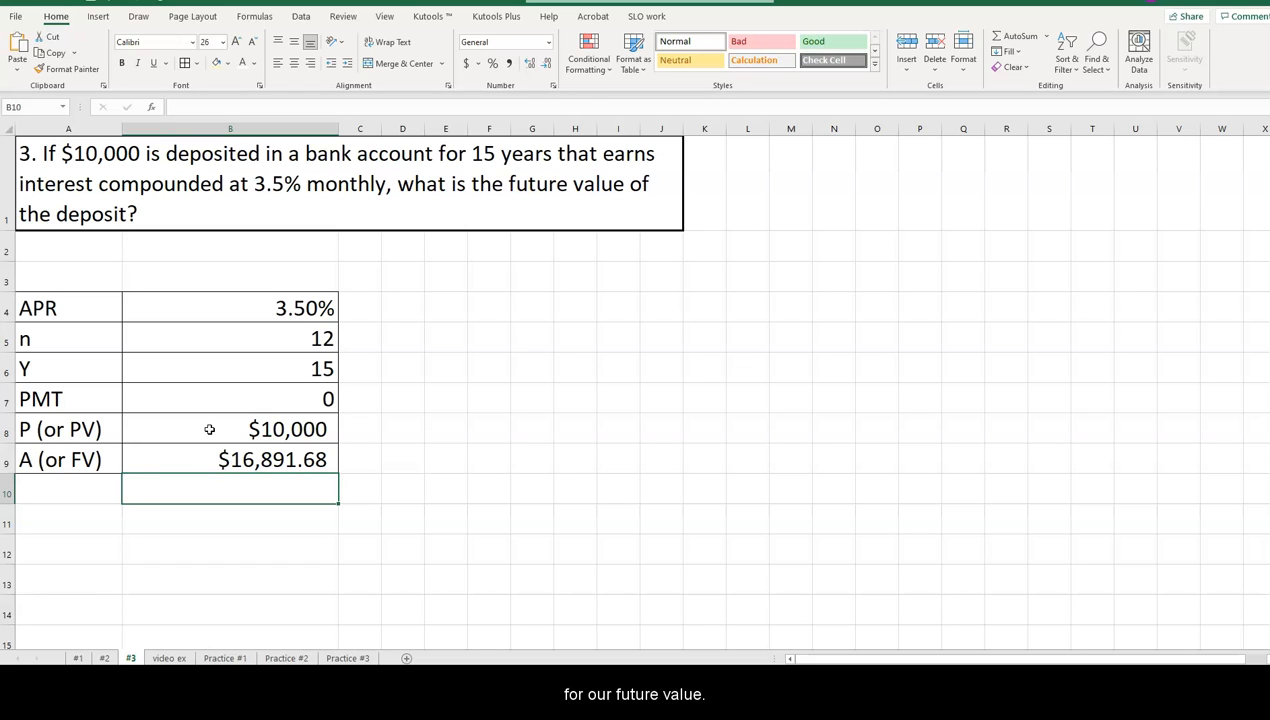
Look through the video ex, Practice #1, Practice #2 and Practice #3 worksheets.
click(410, 590)
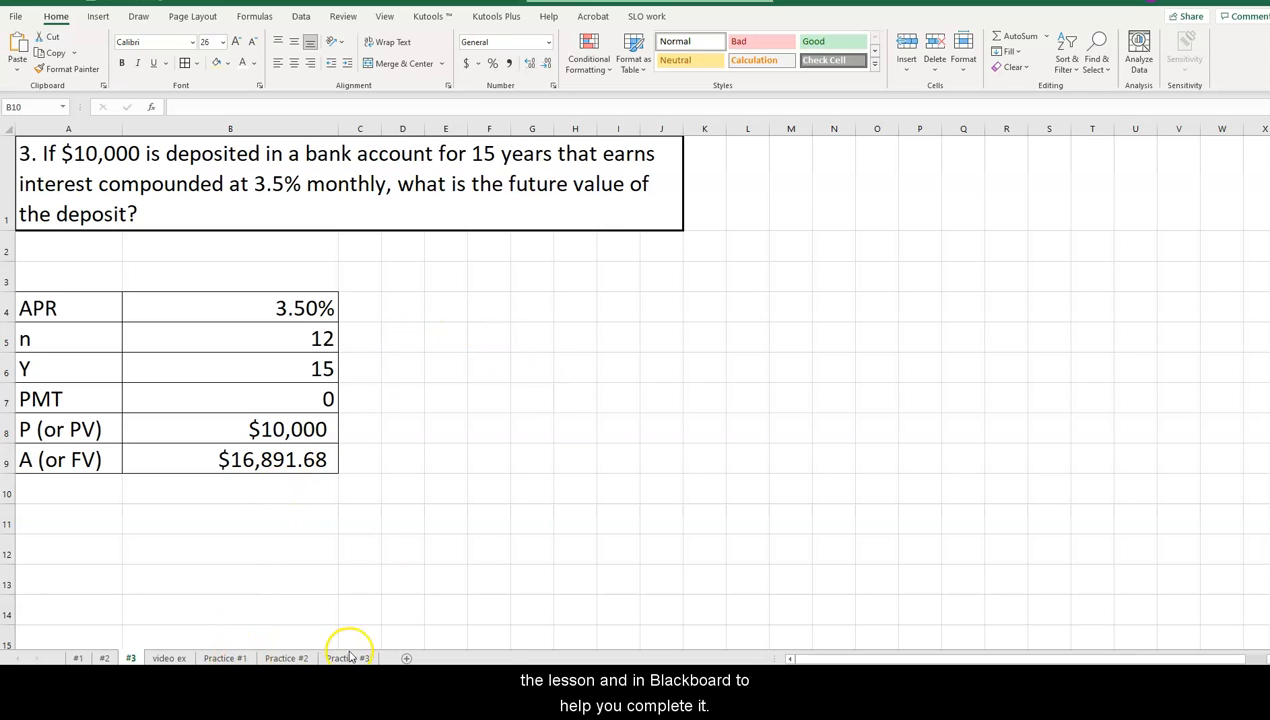
click(169, 658)
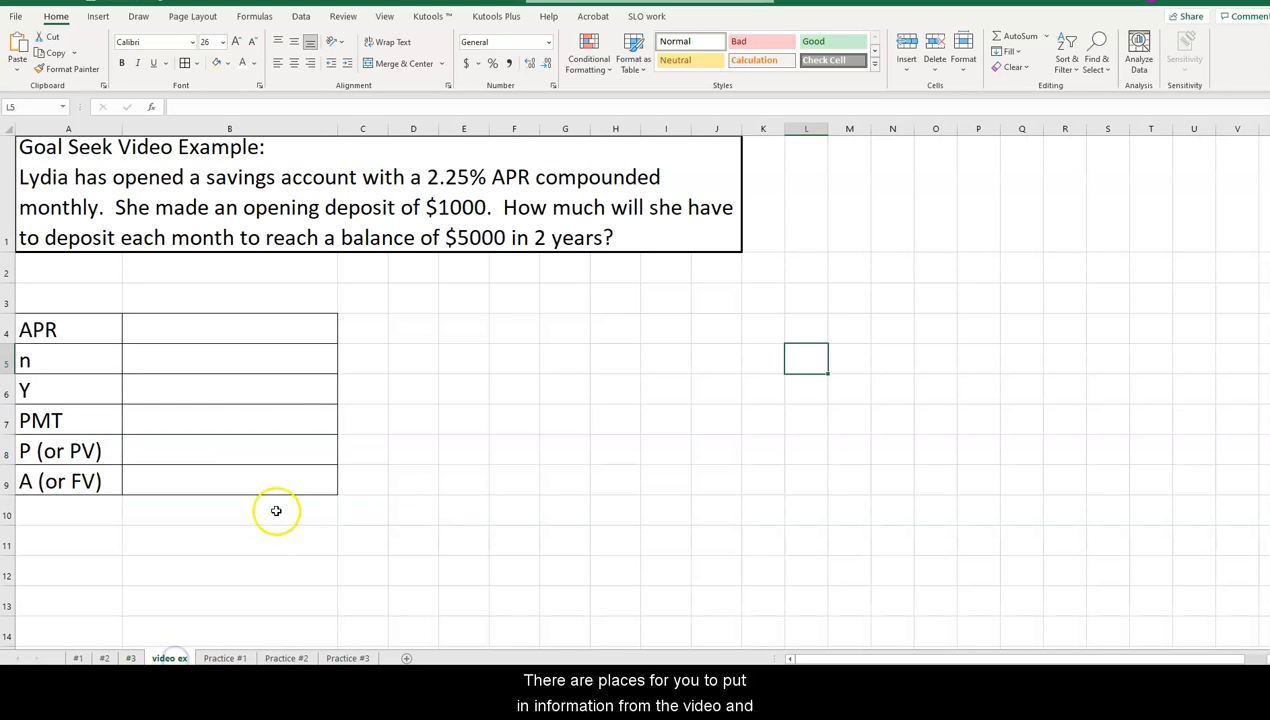
click(225, 658)
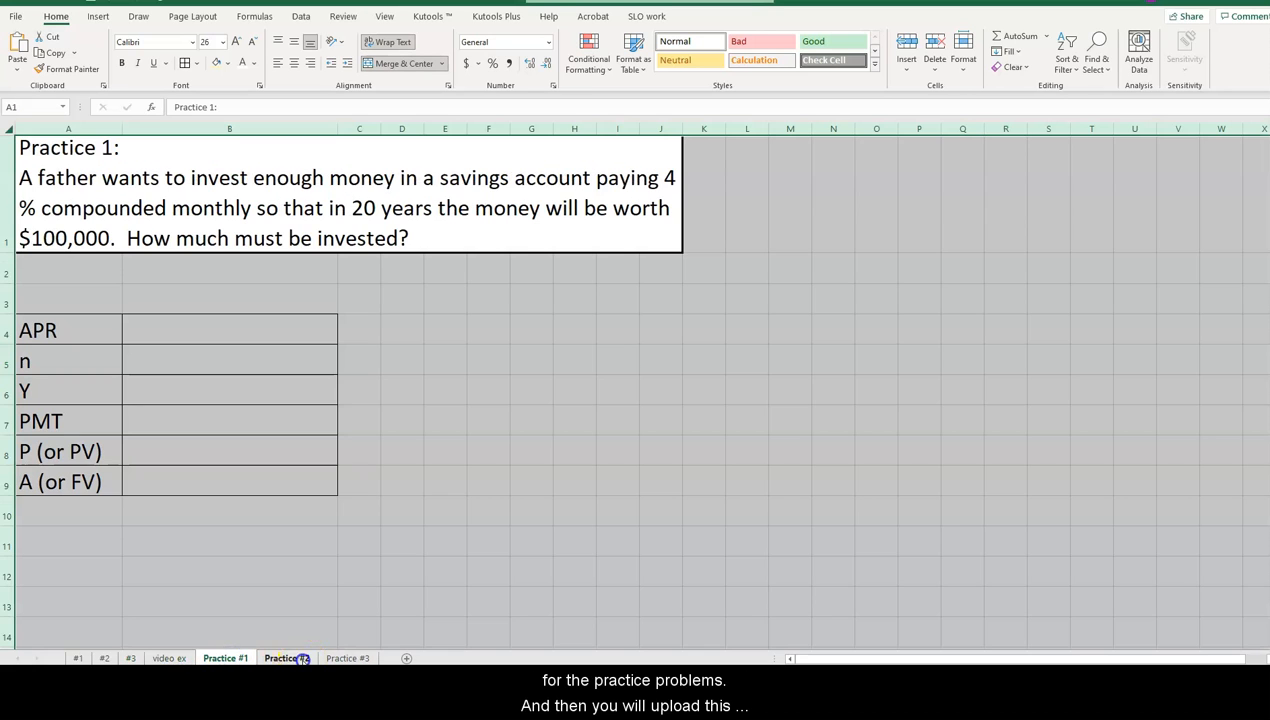
click(302, 658)
click(346, 658)
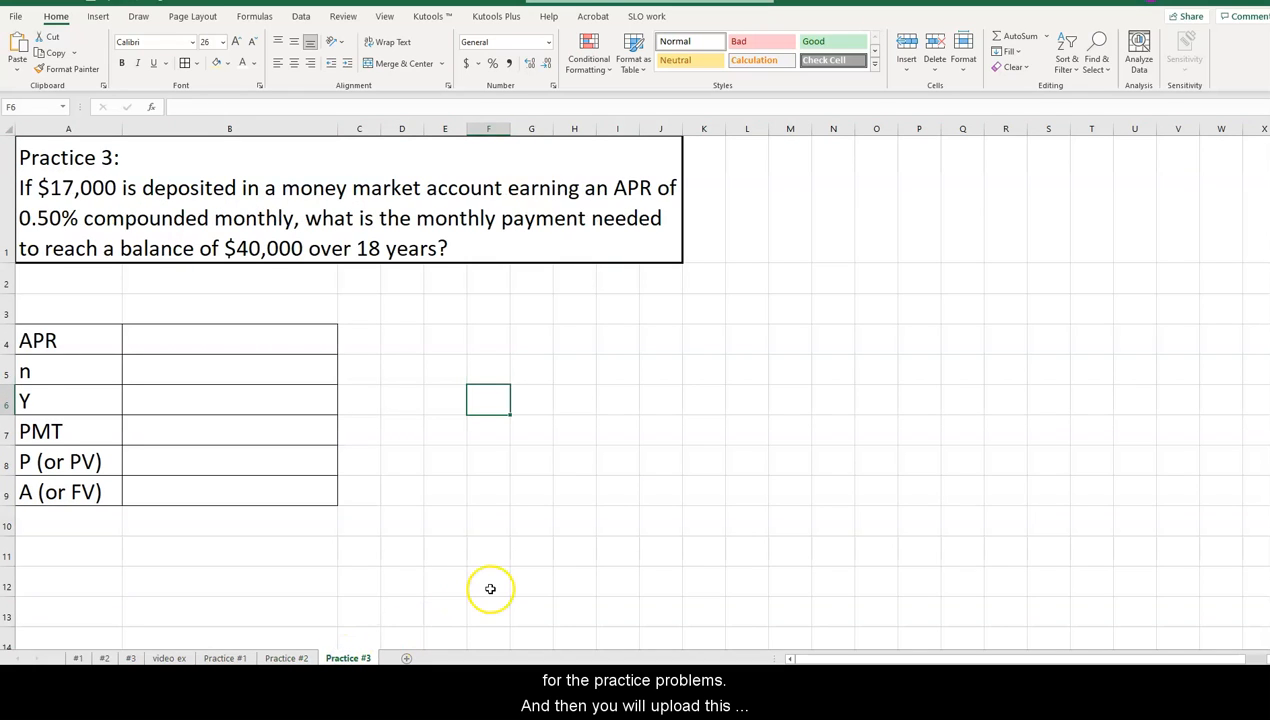